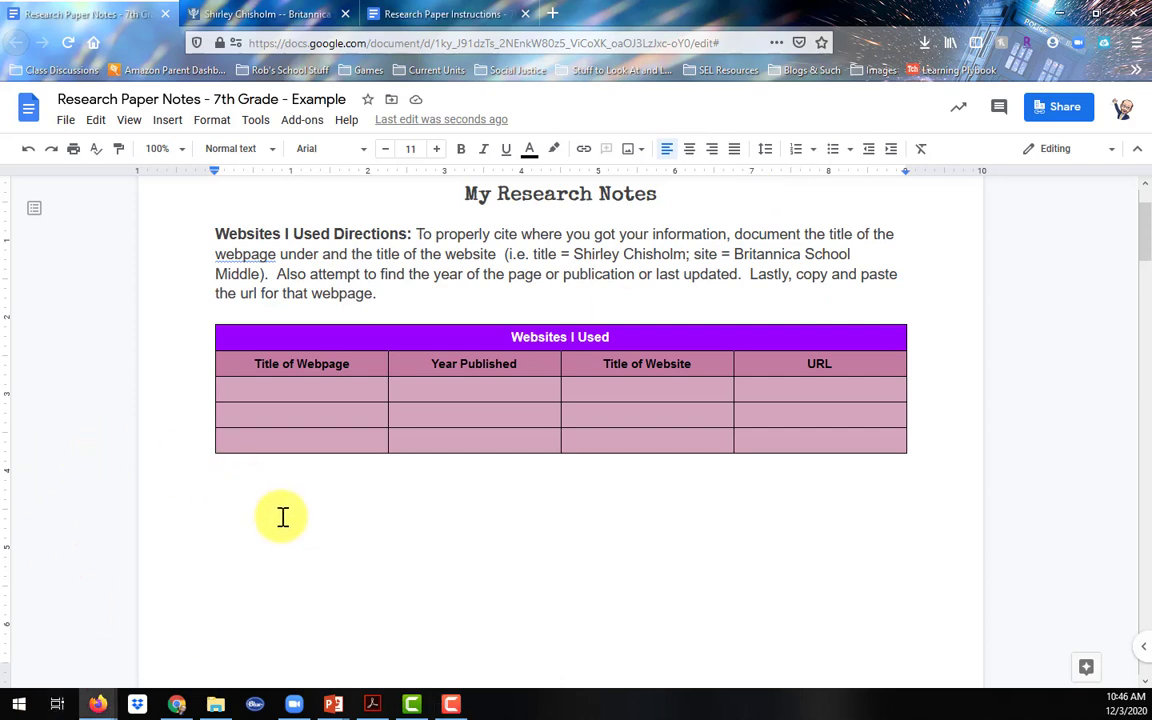
# Below the Websites I Used table, add the line "Website Citation: Title of page. (Year Published). Site name. Retrieved Month Date, Year, from URL".
pyautogui.write('Website Citation: Title of page. (Year Published). Site name. Retrieved Month Date, Year, from URL')
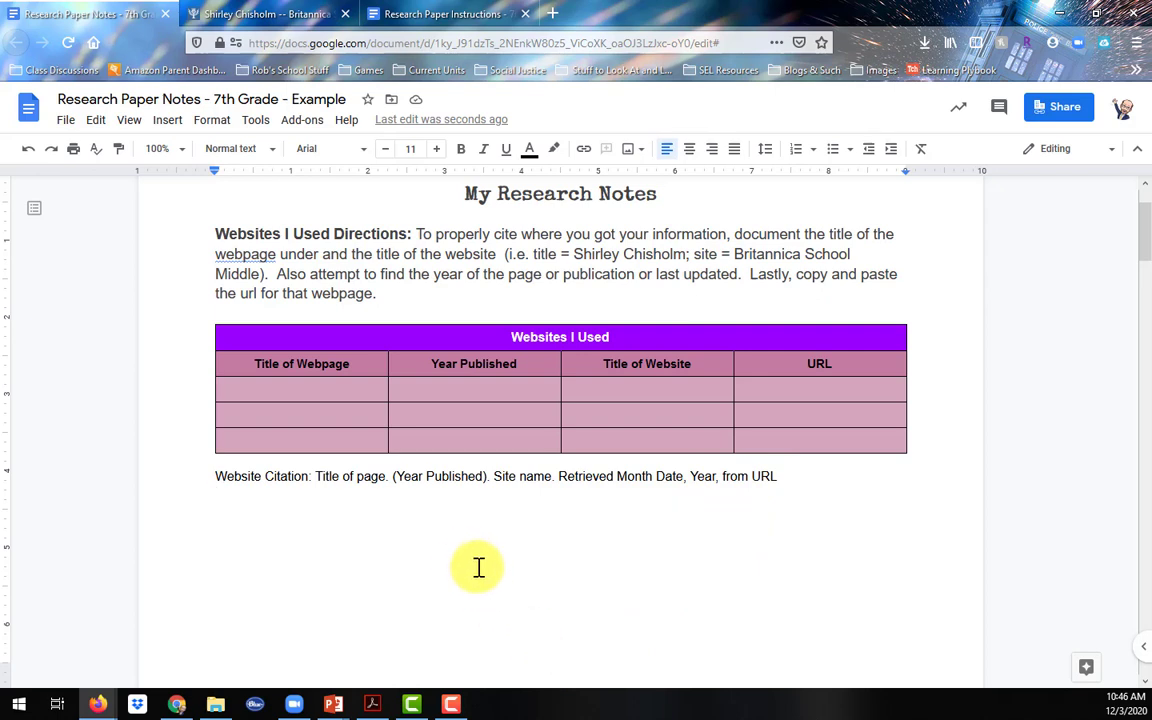
# Check the Britannica article's title and enter "Shirley Chisholm" as the first Title of Webpage entry in the notes table.
pyautogui.click(270, 16)
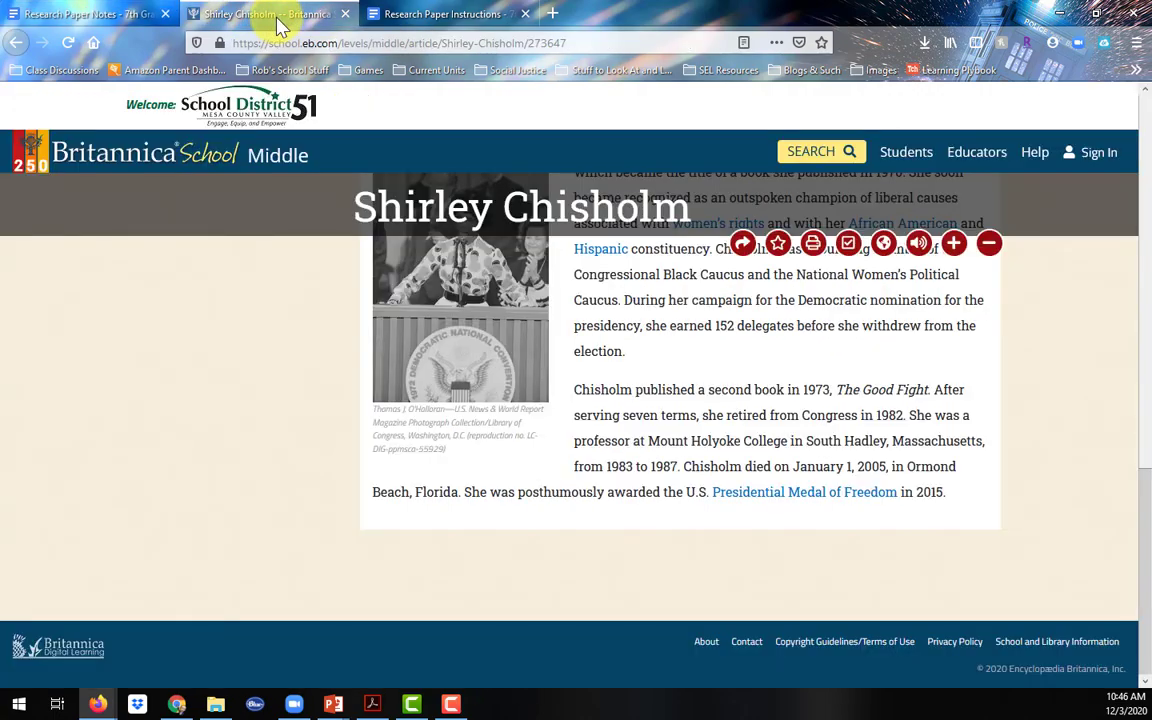
pyautogui.scroll(10, 470, 402)
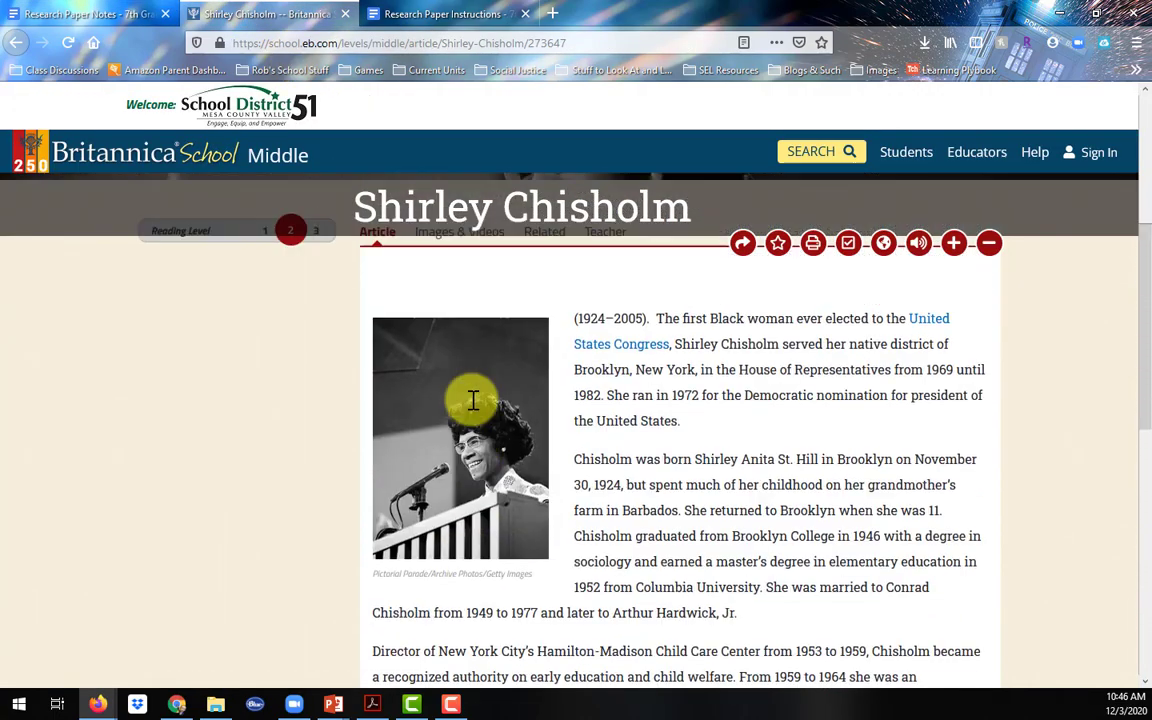
pyautogui.scroll(2, 473, 400)
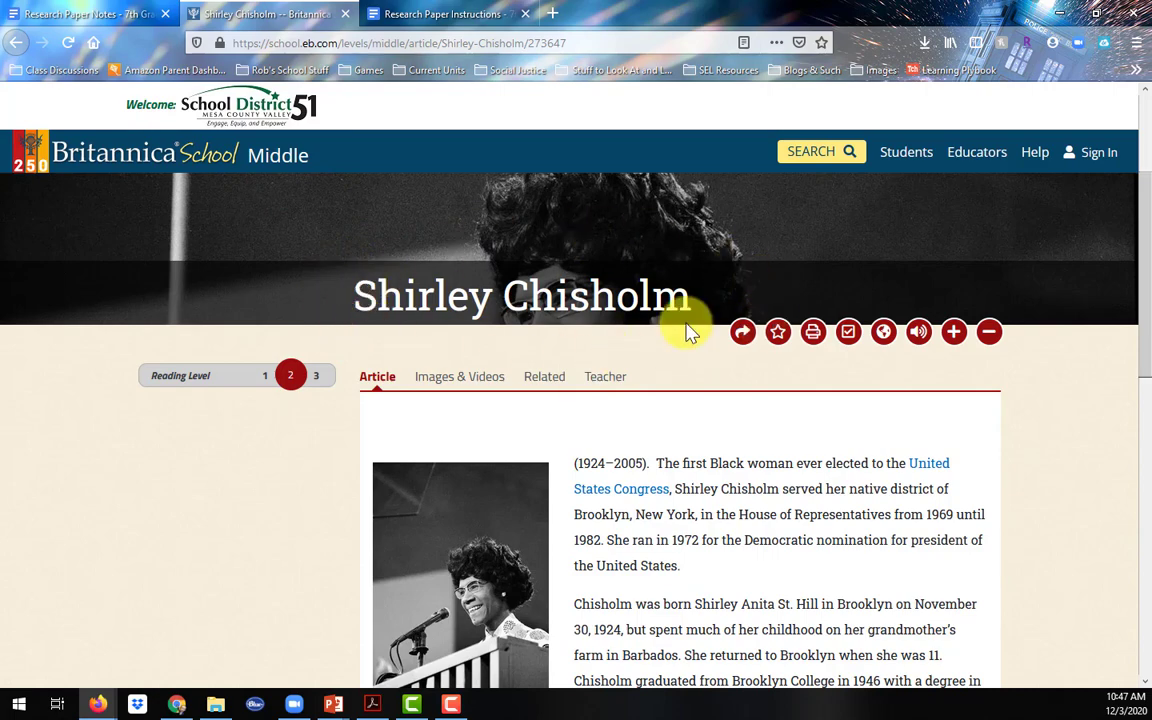
pyautogui.click(44, 16)
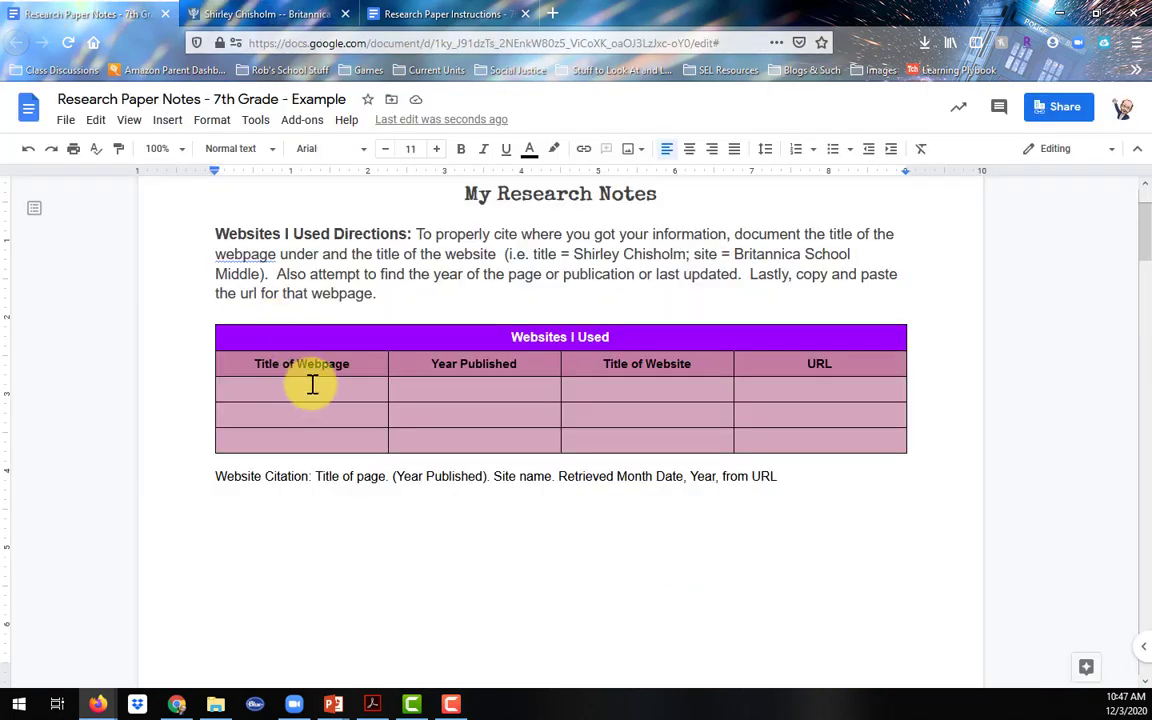
pyautogui.click(268, 12)
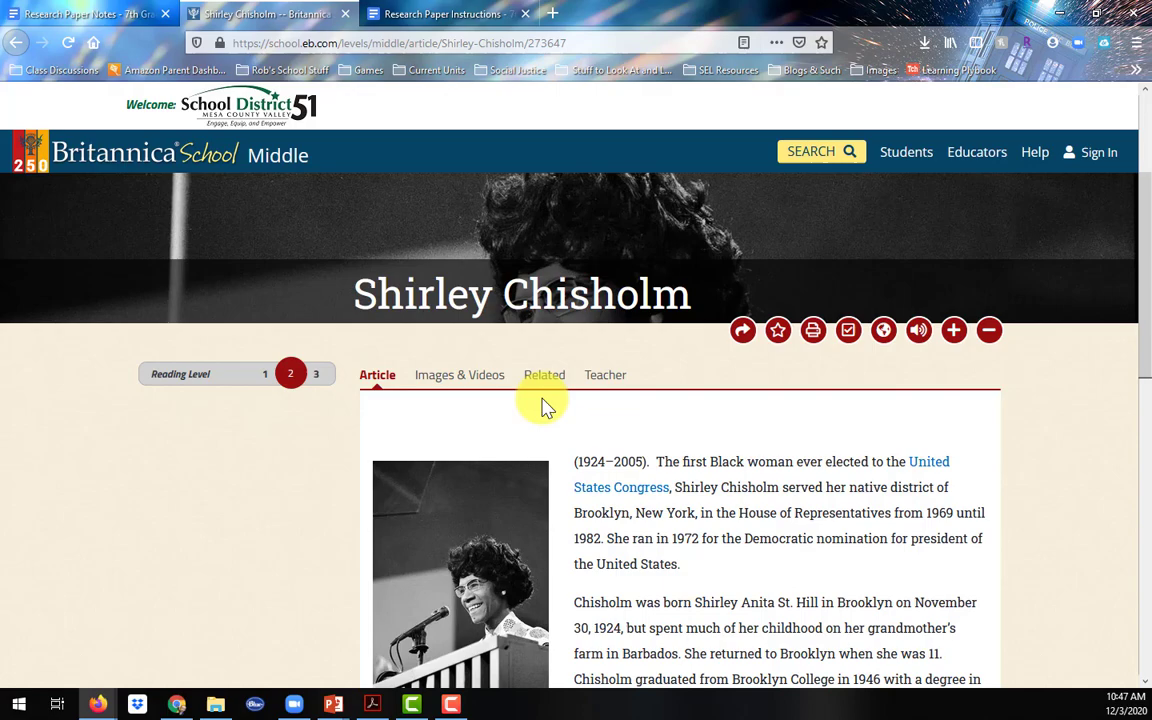
pyautogui.scroll(-10, 591, 483)
pyautogui.scroll(9, 604, 527)
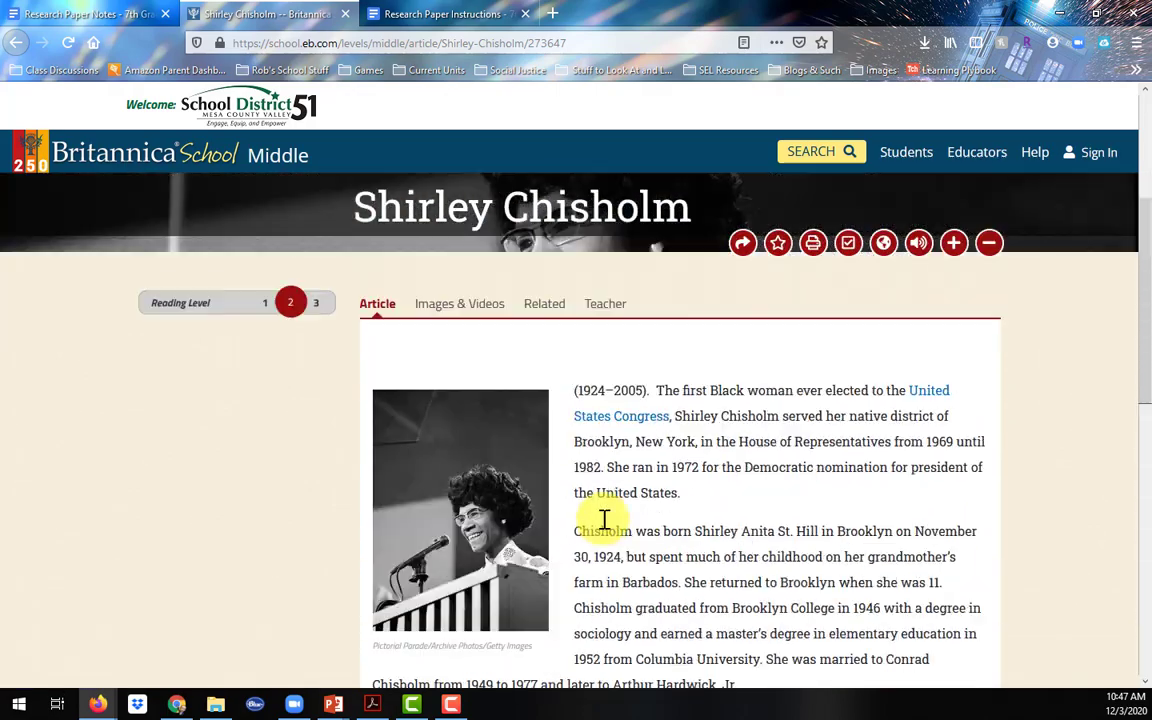
pyautogui.scroll(3, 604, 519)
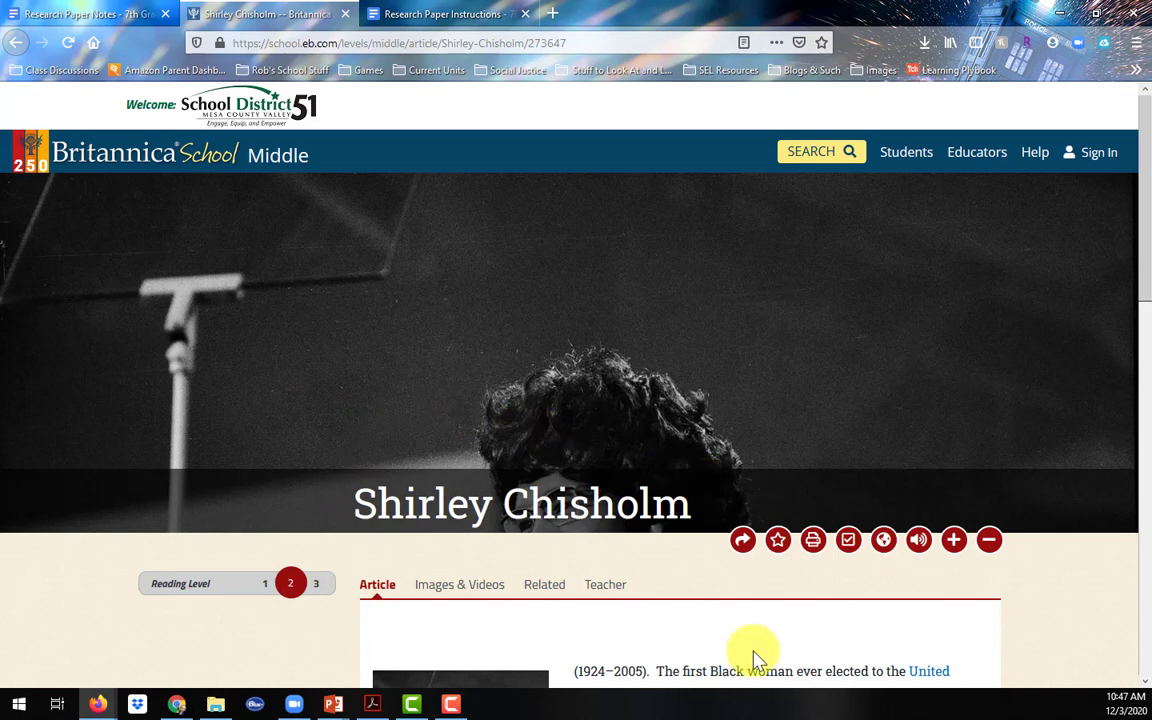
pyautogui.click(95, 14)
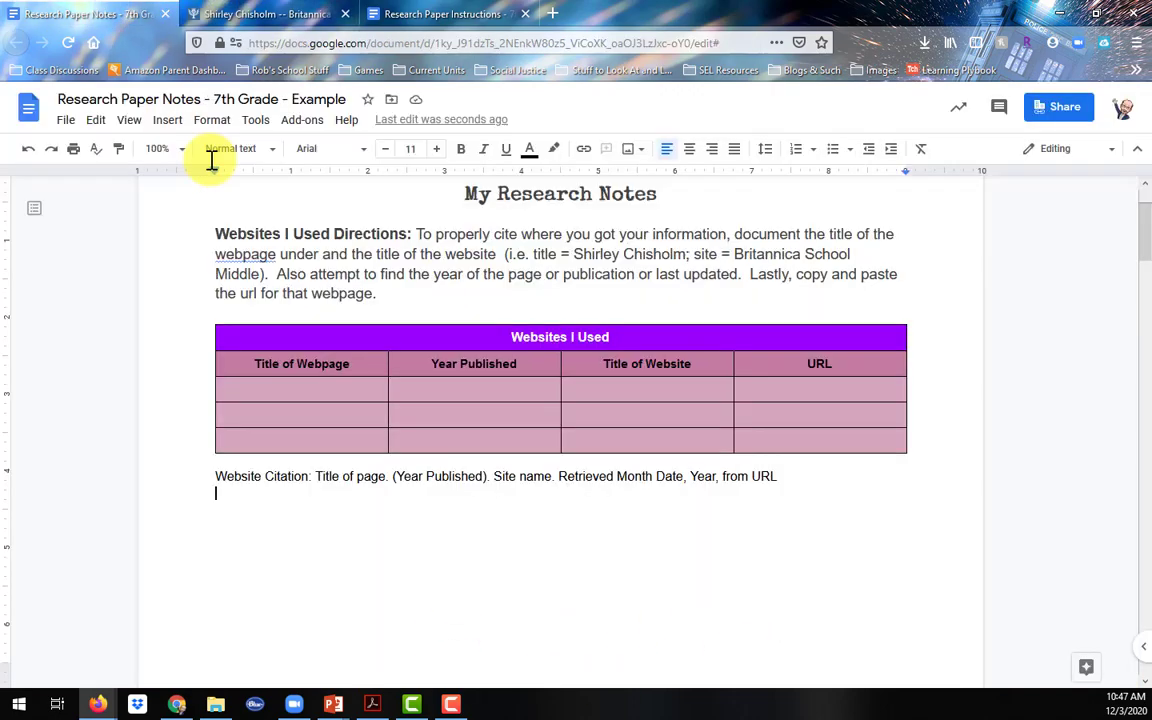
pyautogui.click(339, 393)
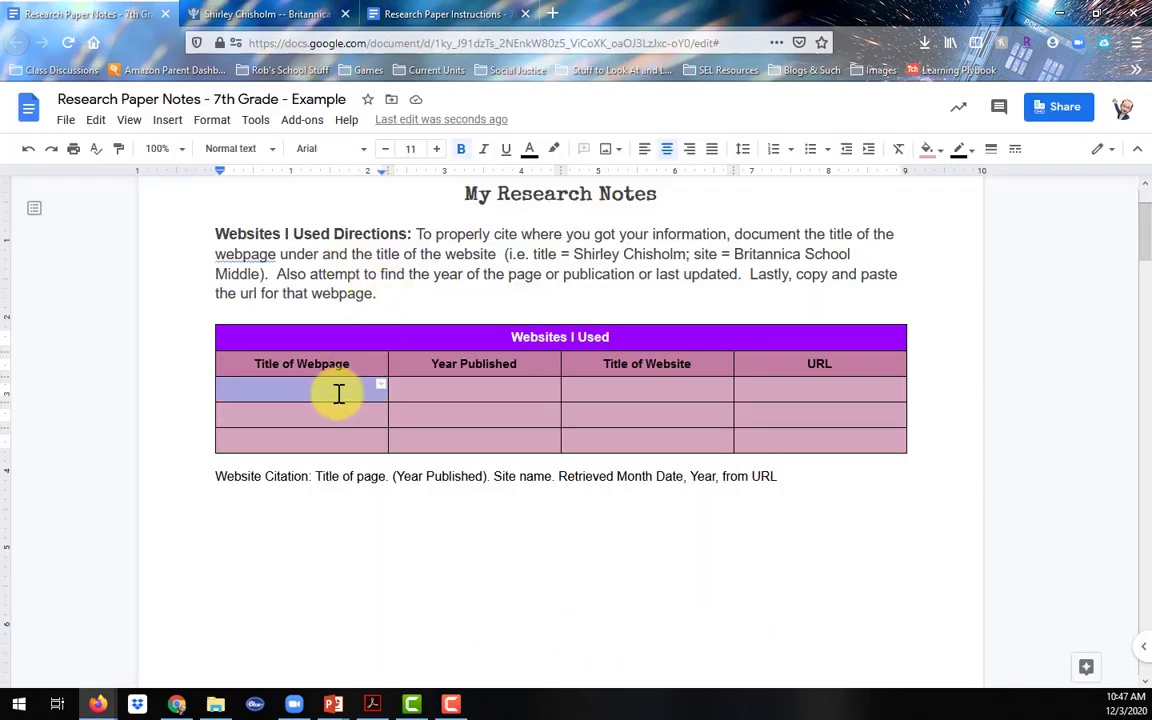
pyautogui.write('Shirley Chisholm')
pyautogui.press('Tab')
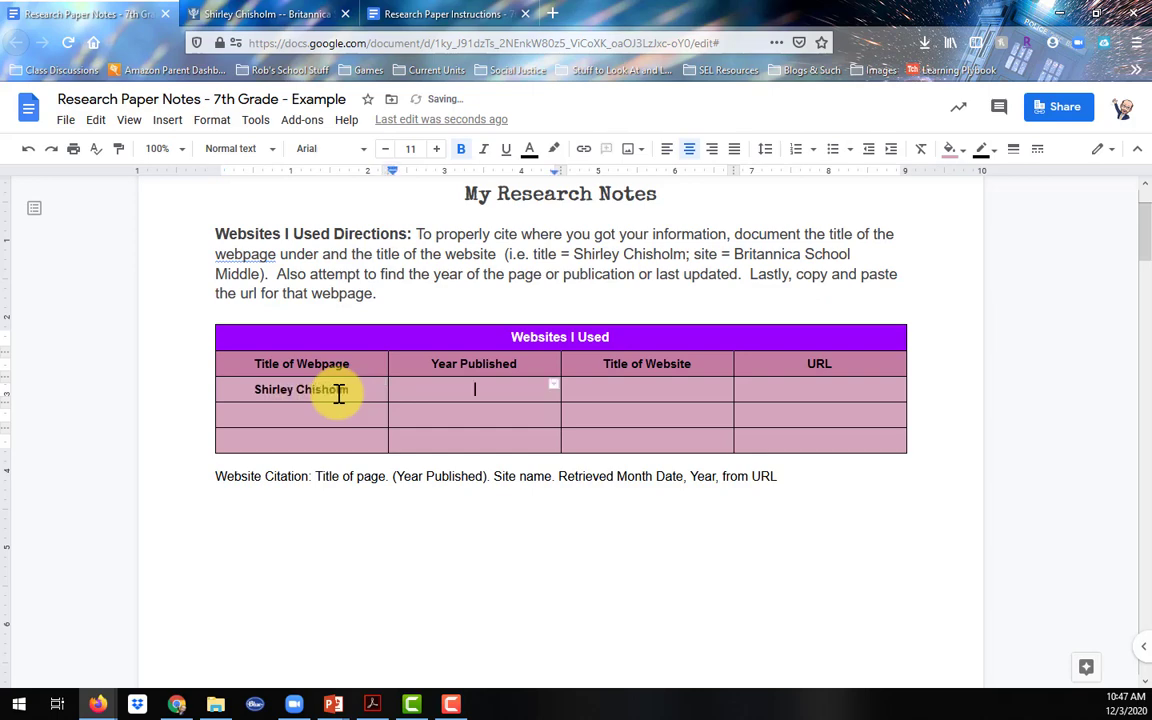
# Check the article's site name and enter "Britannica School Middle" as the Title of Website in the same table row.
pyautogui.press('Tab')
pyautogui.click(240, 12)
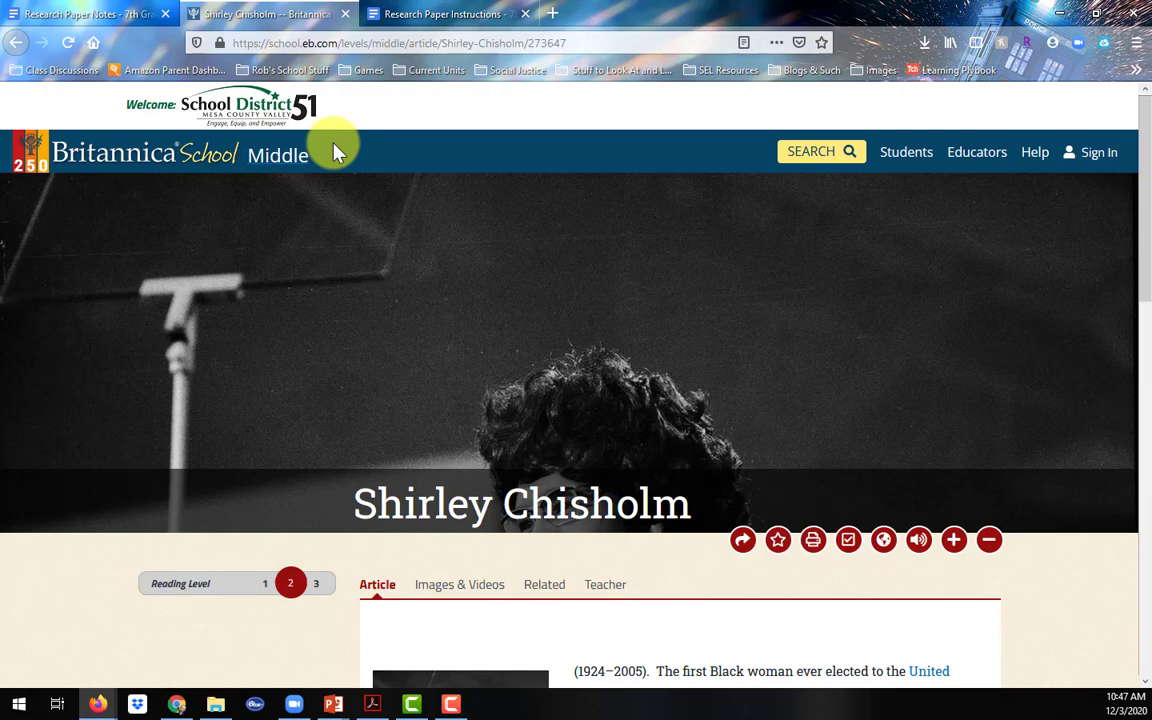
pyautogui.click(100, 14)
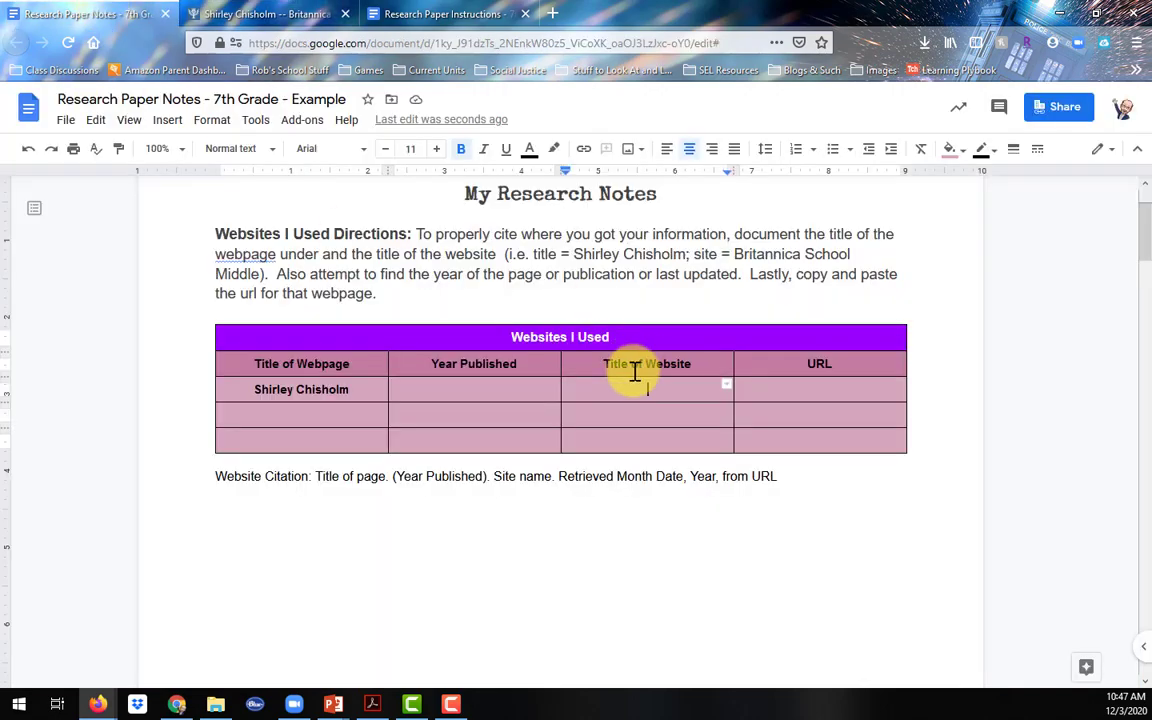
pyautogui.write('B')
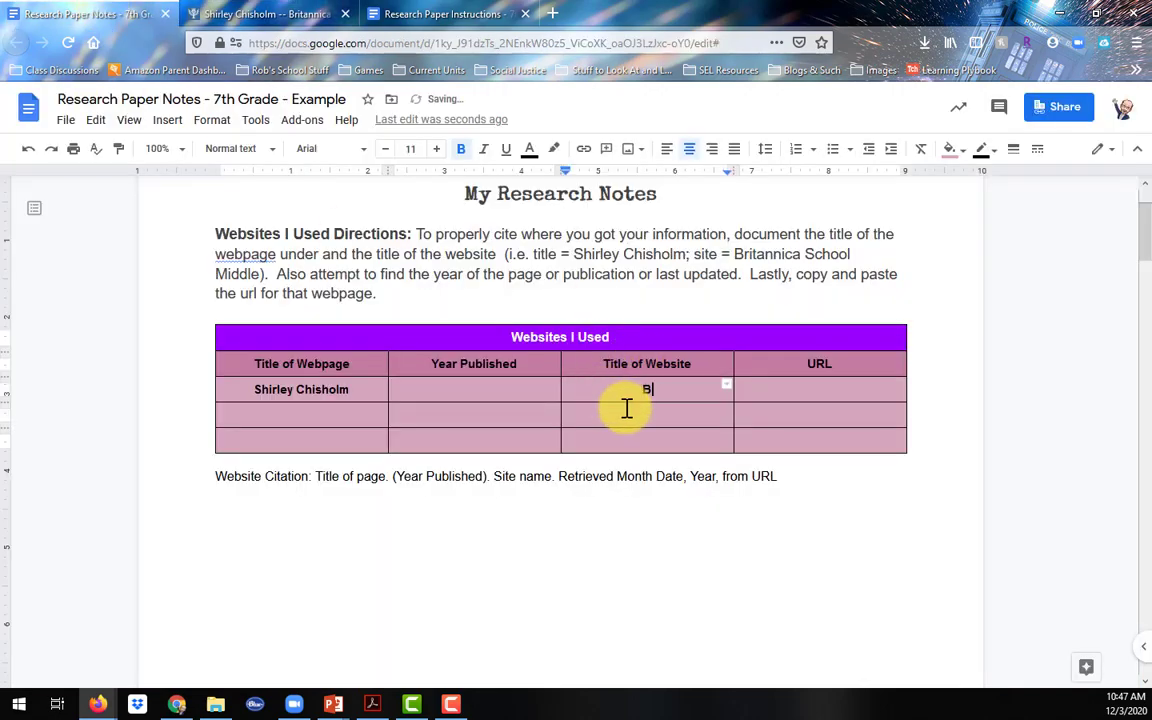
pyautogui.write('ritannica School Middle')
# Look for the publication year on the article page down to its footer and enter 2020 as the Year Published.
pyautogui.hotkey('ctrl', 'Left')
pyautogui.hotkey('ctrl', 'Left')
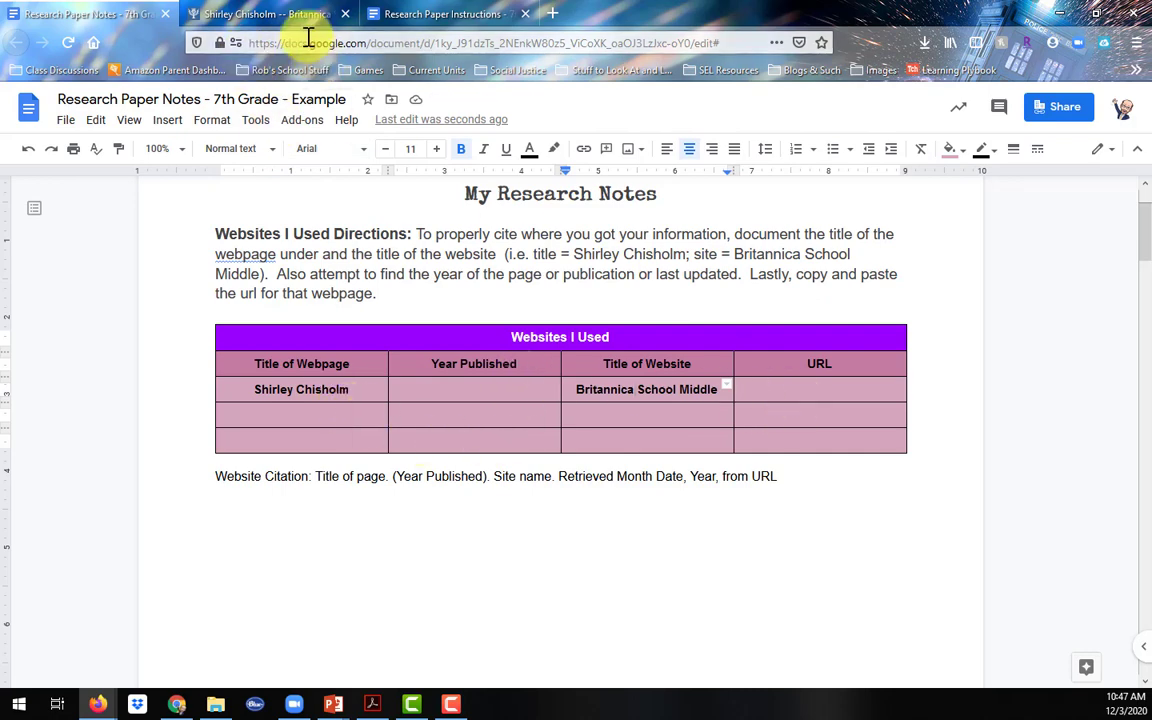
pyautogui.click(275, 13)
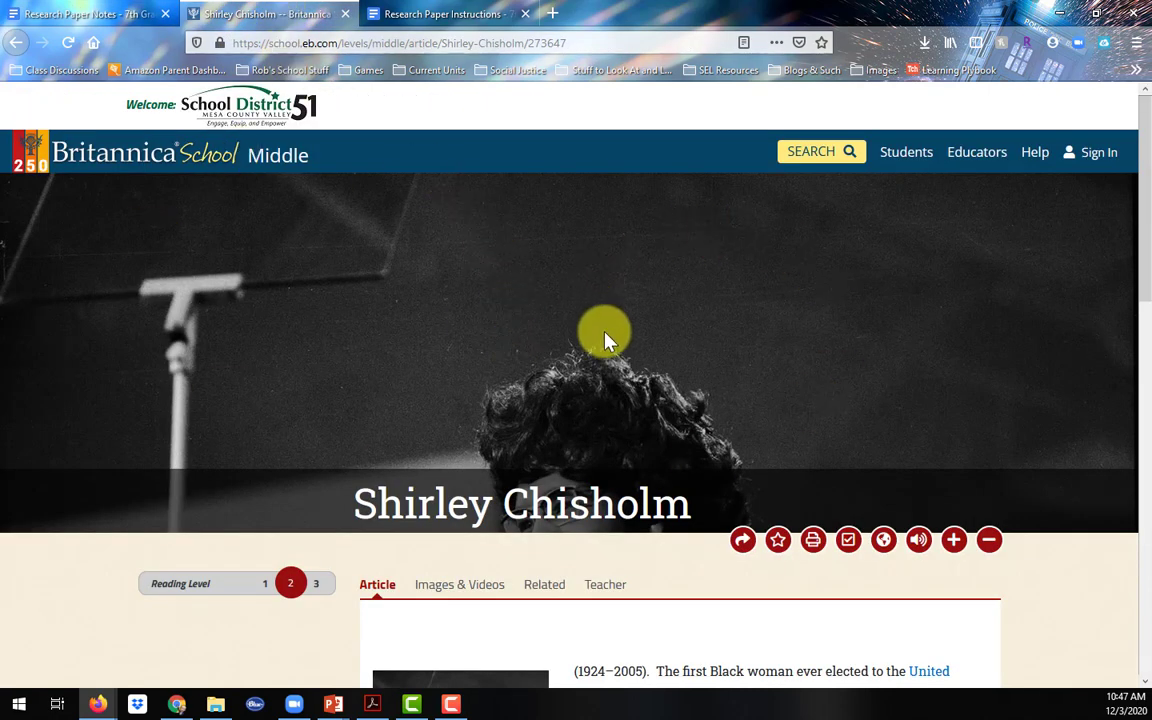
pyautogui.scroll(-8, 607, 339)
pyautogui.scroll(3, 684, 417)
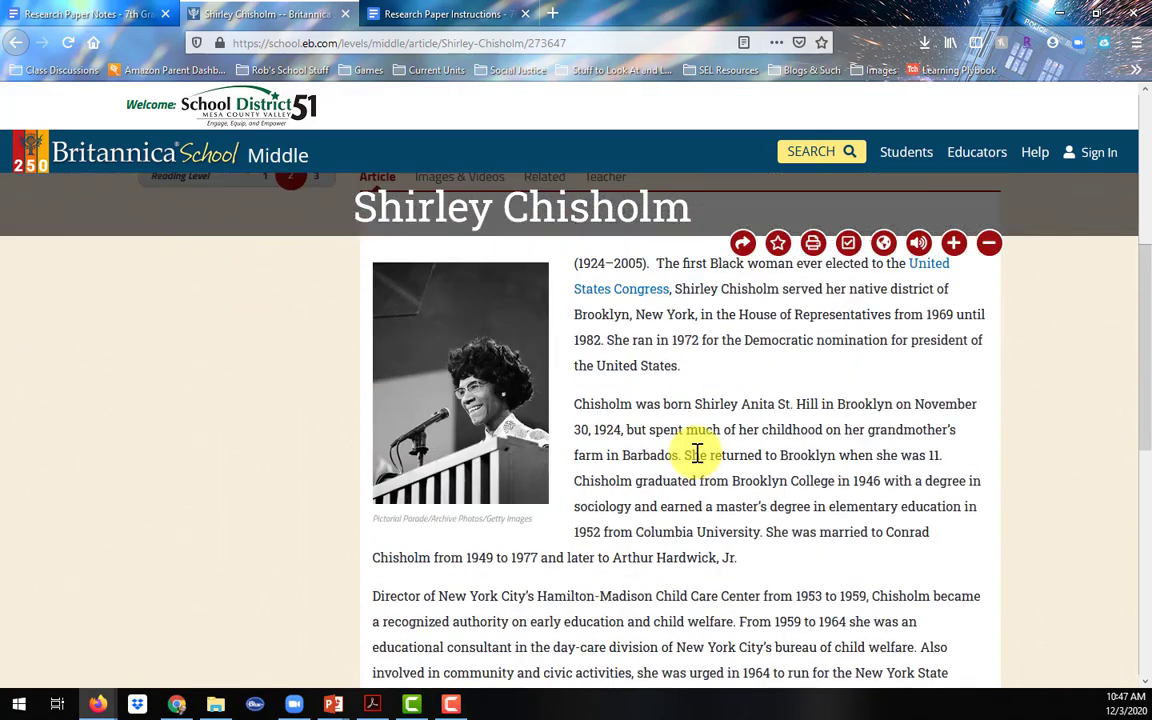
pyautogui.scroll(3, 697, 453)
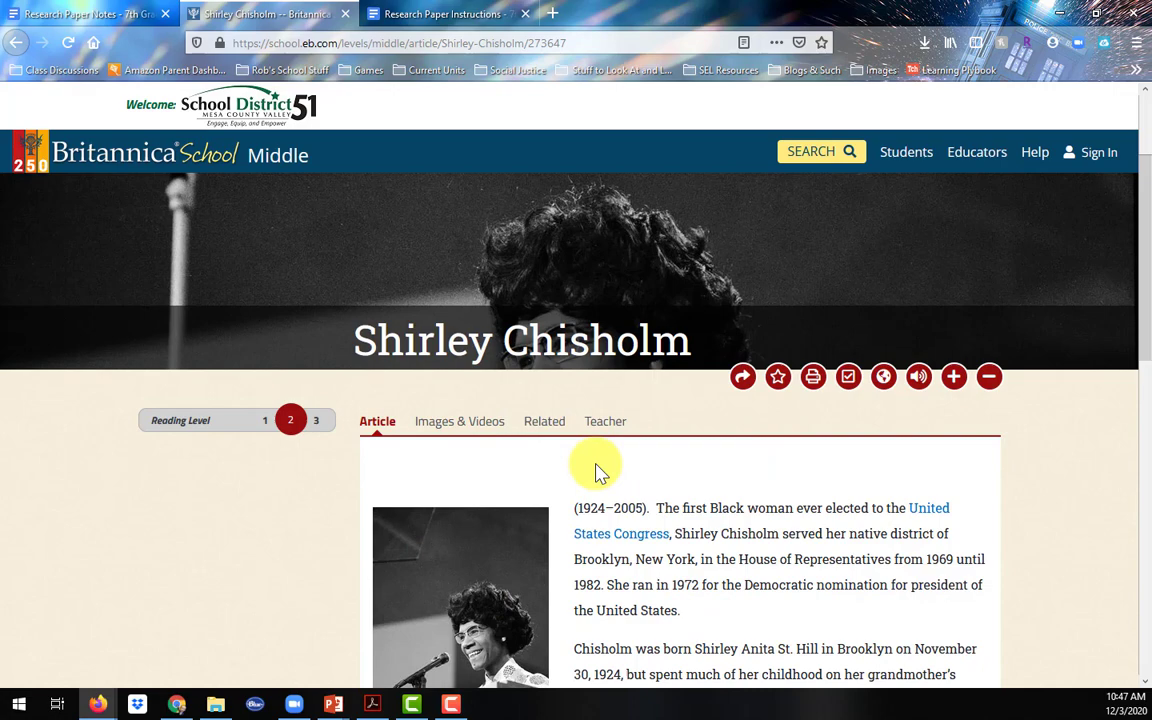
pyautogui.scroll(-5, 689, 509)
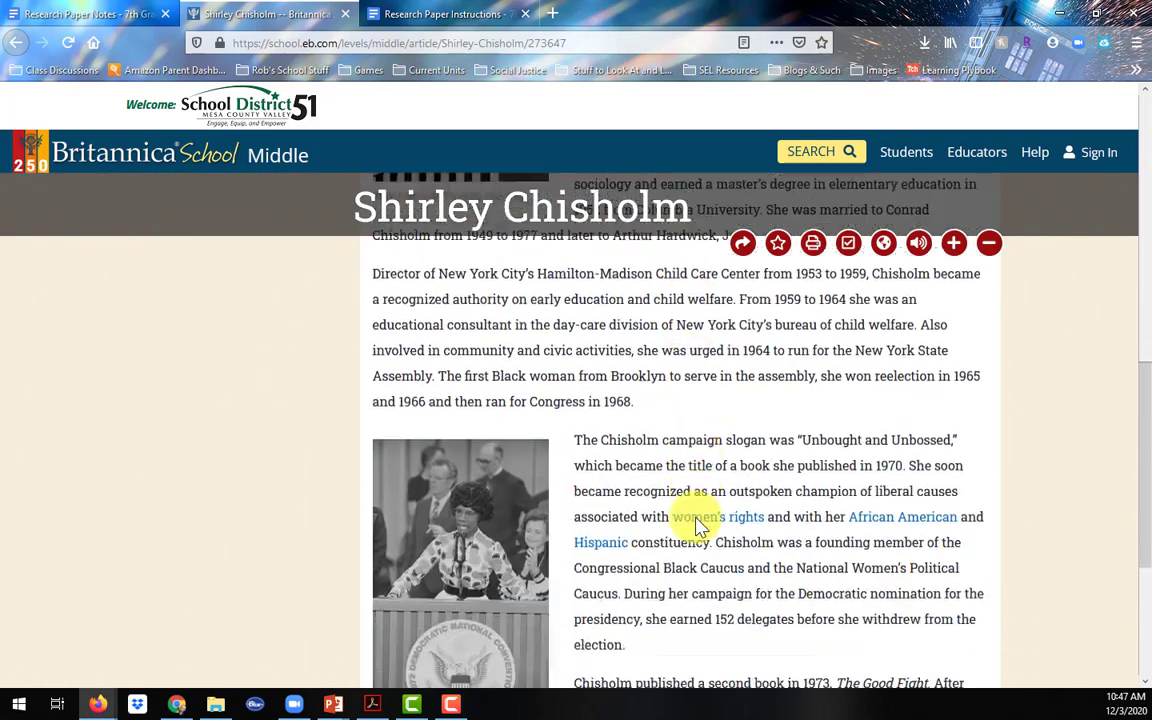
pyautogui.scroll(-3, 700, 522)
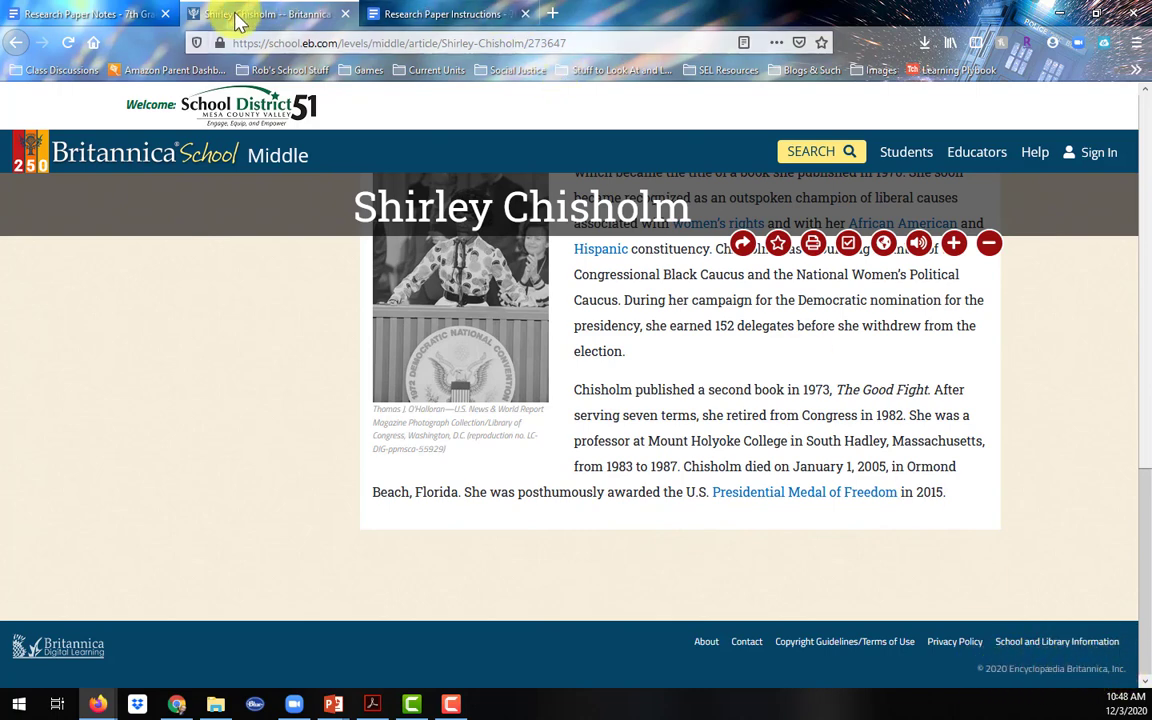
pyautogui.click(100, 14)
pyautogui.write('2020')
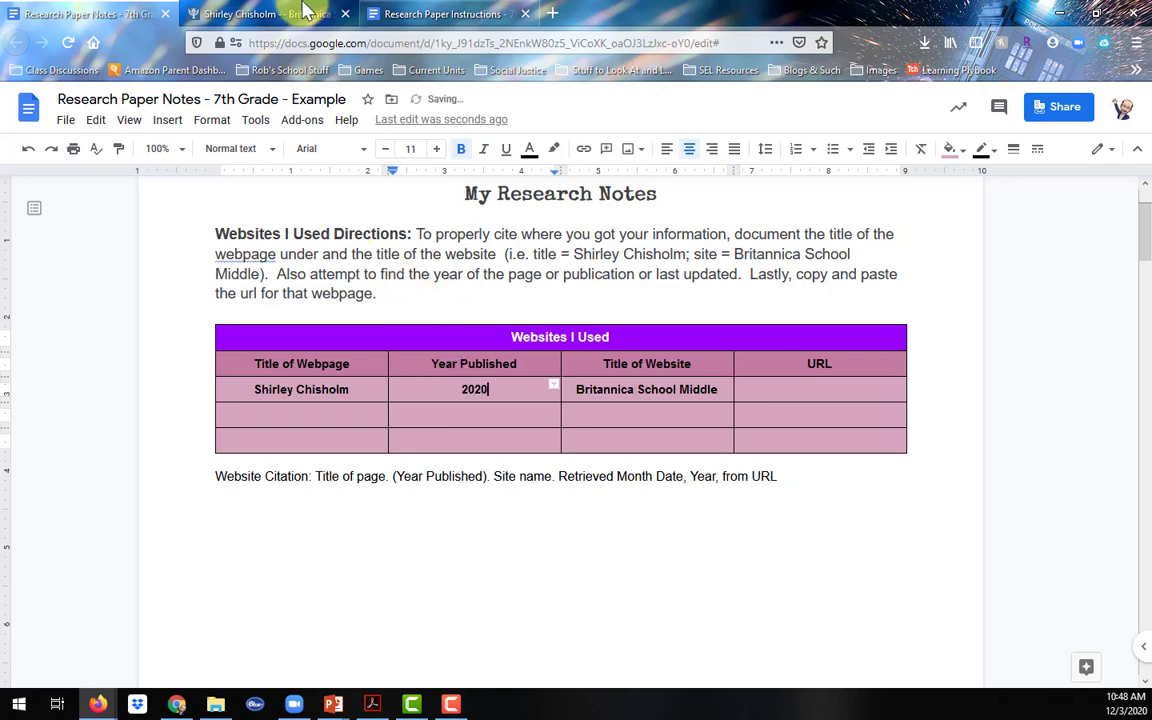
# Copy the Shirley Chisholm article's web address and paste it into the URL cell of the first table entry.
pyautogui.click(305, 14)
pyautogui.scroll(5, 750, 500)
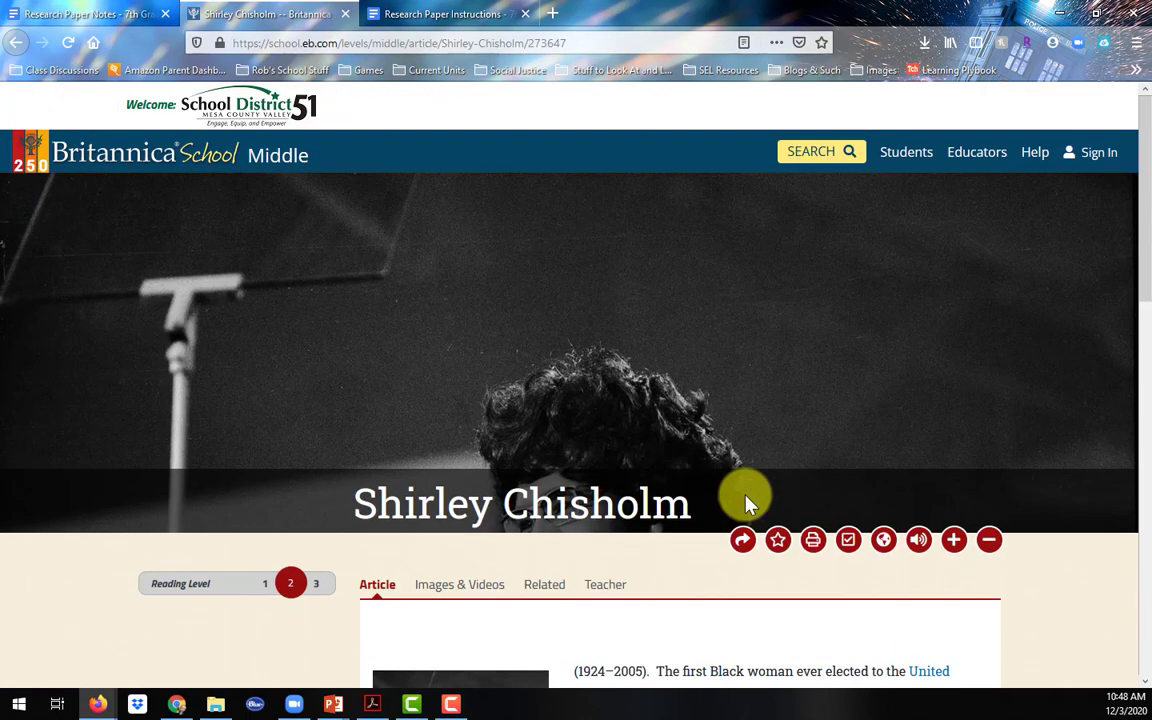
pyautogui.click(345, 45)
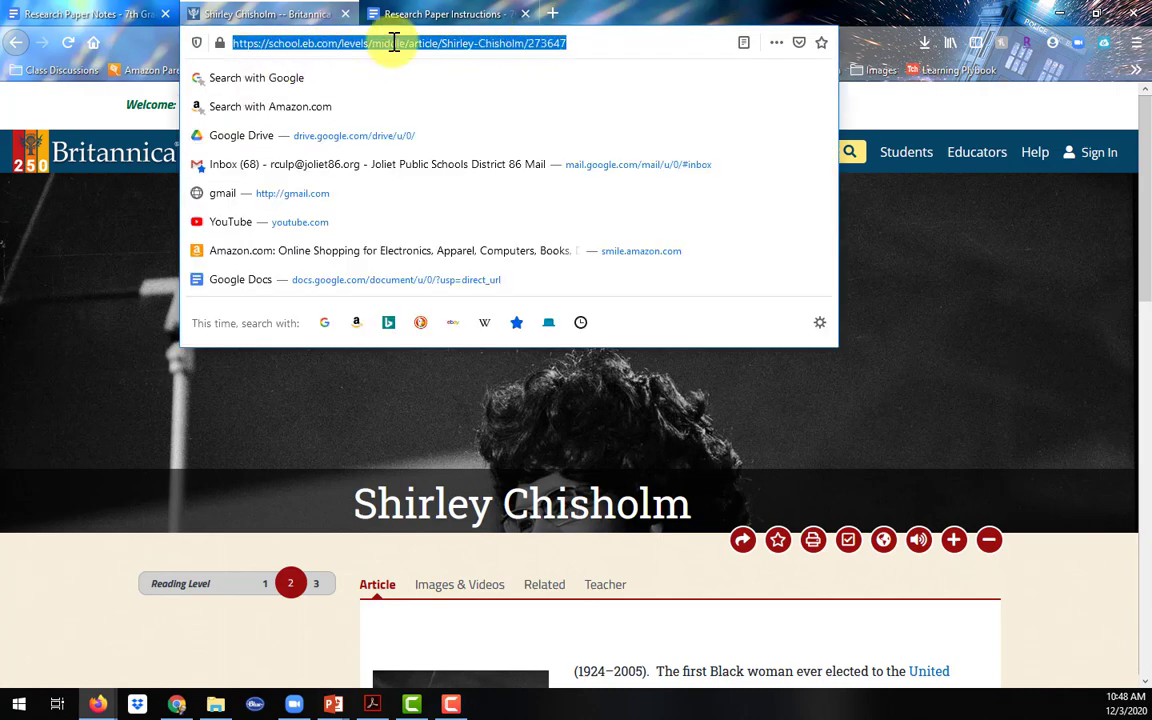
pyautogui.hotkey('ctrl', 'c')
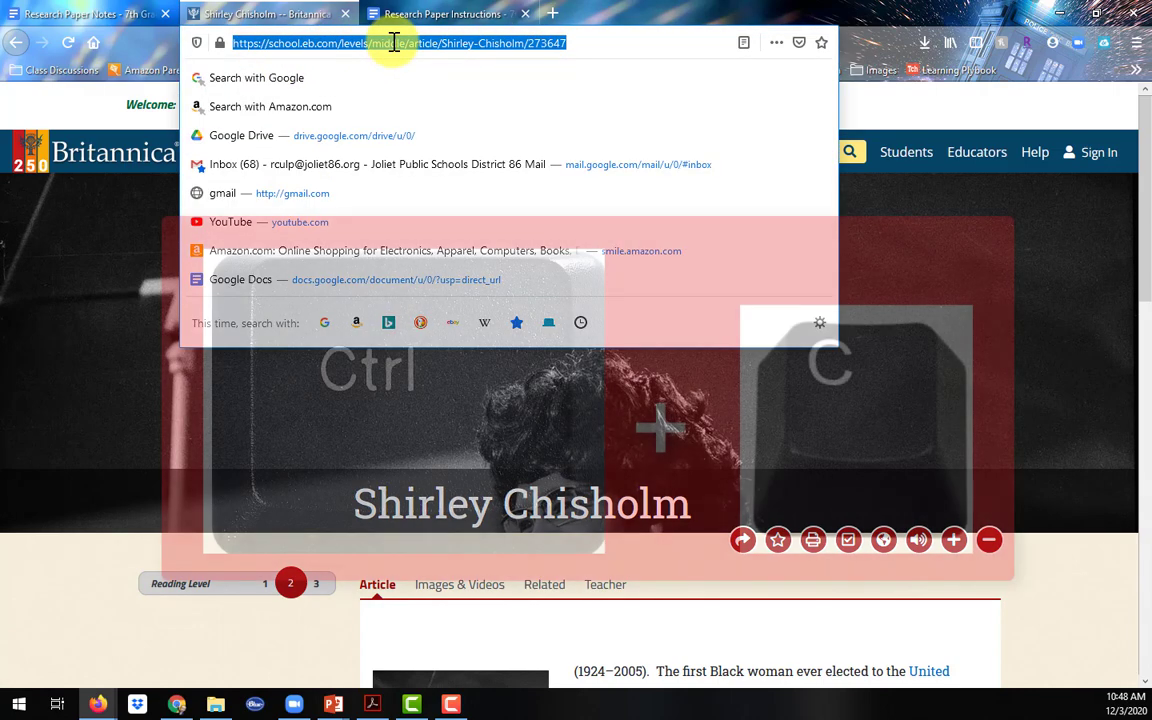
pyautogui.click(130, 14)
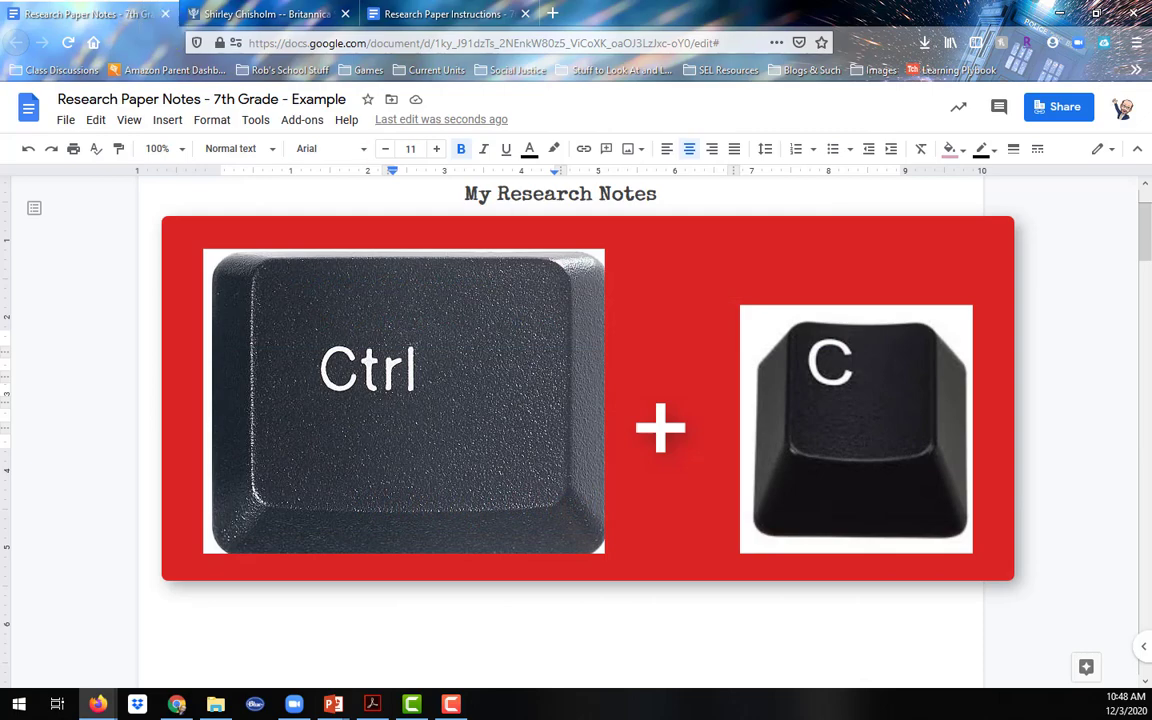
pyautogui.click(810, 389)
pyautogui.hotkey('ctrl', 'v')
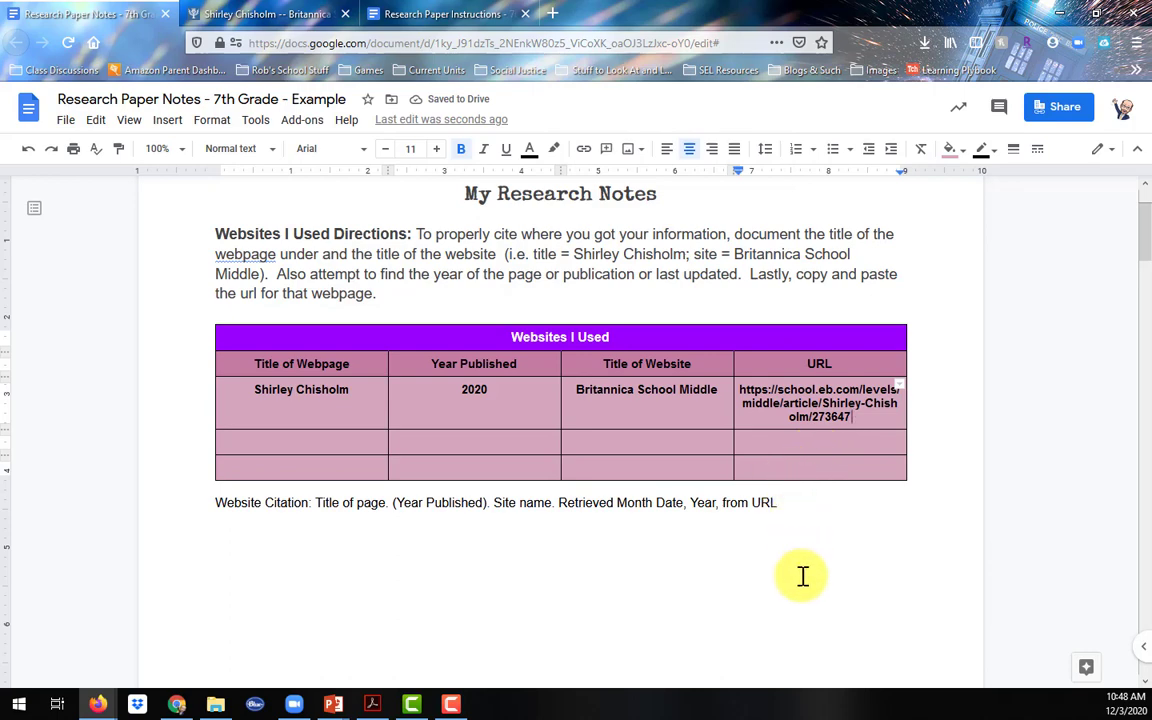
# Begin the citation with the page title "Shirley Chisholm." on a new line, leaving a blank line below the citation template.
pyautogui.click(800, 516)
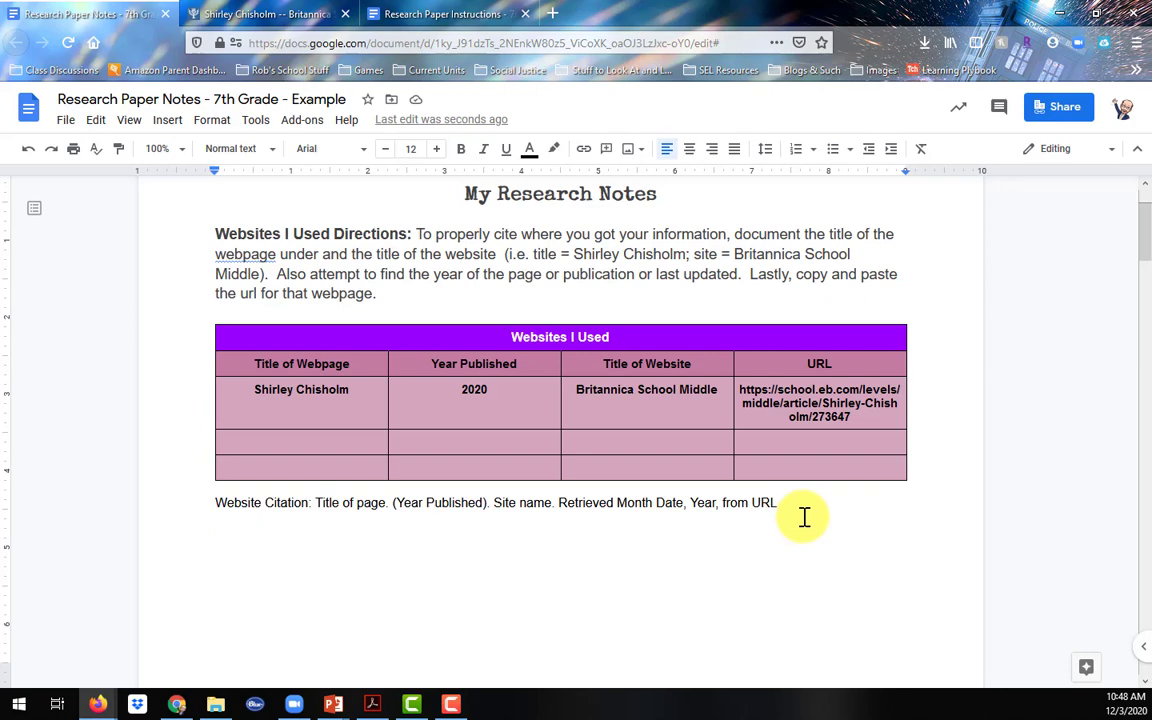
pyautogui.press('Return')
pyautogui.press('Return')
pyautogui.write('Shirley Chisholm.')
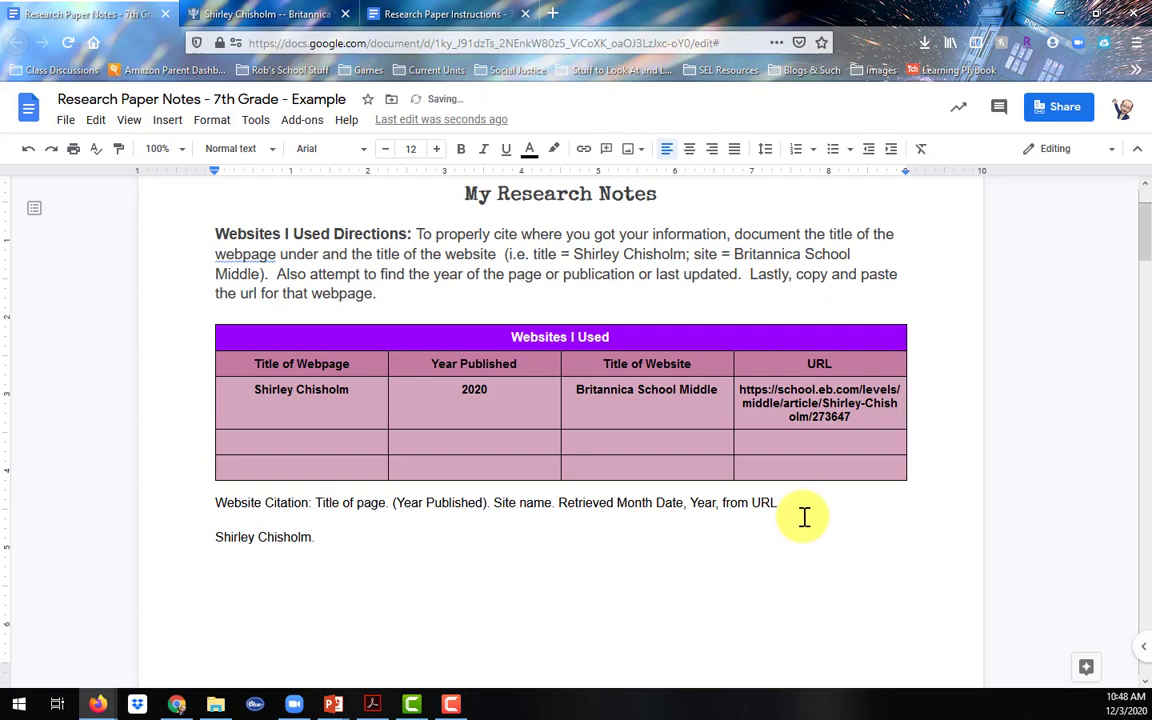
pyautogui.press('BackSpace')
pyautogui.write('.')
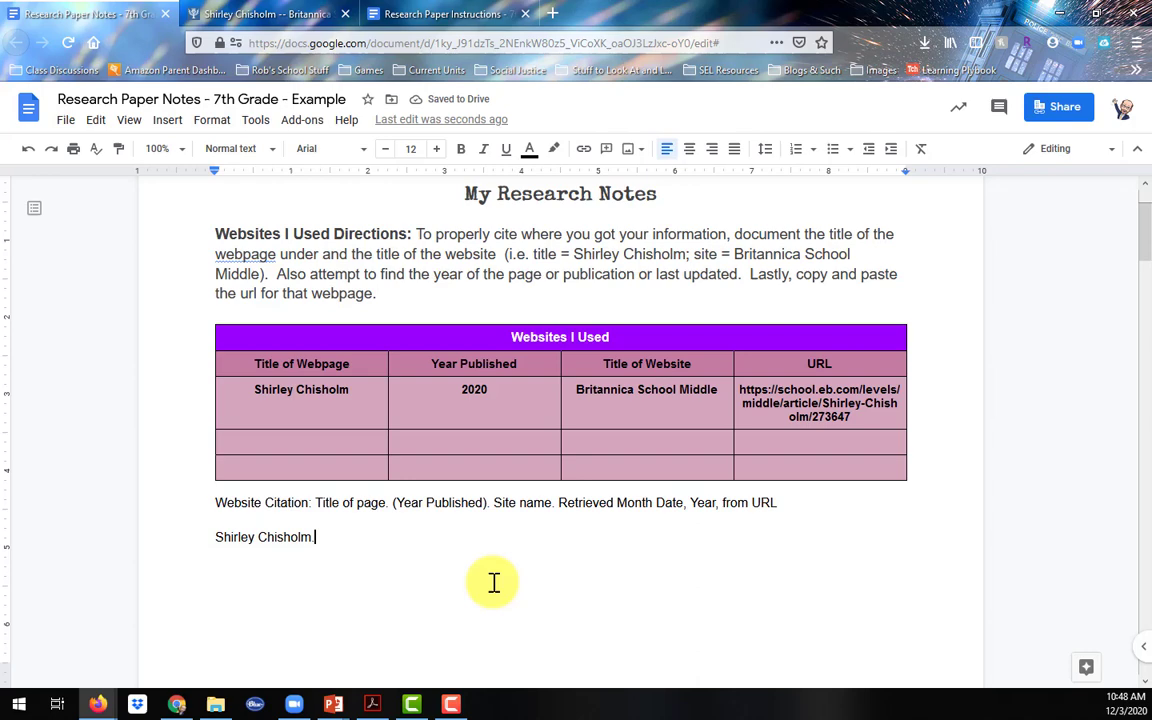
pyautogui.click(387, 504)
pyautogui.press('BackSpace')
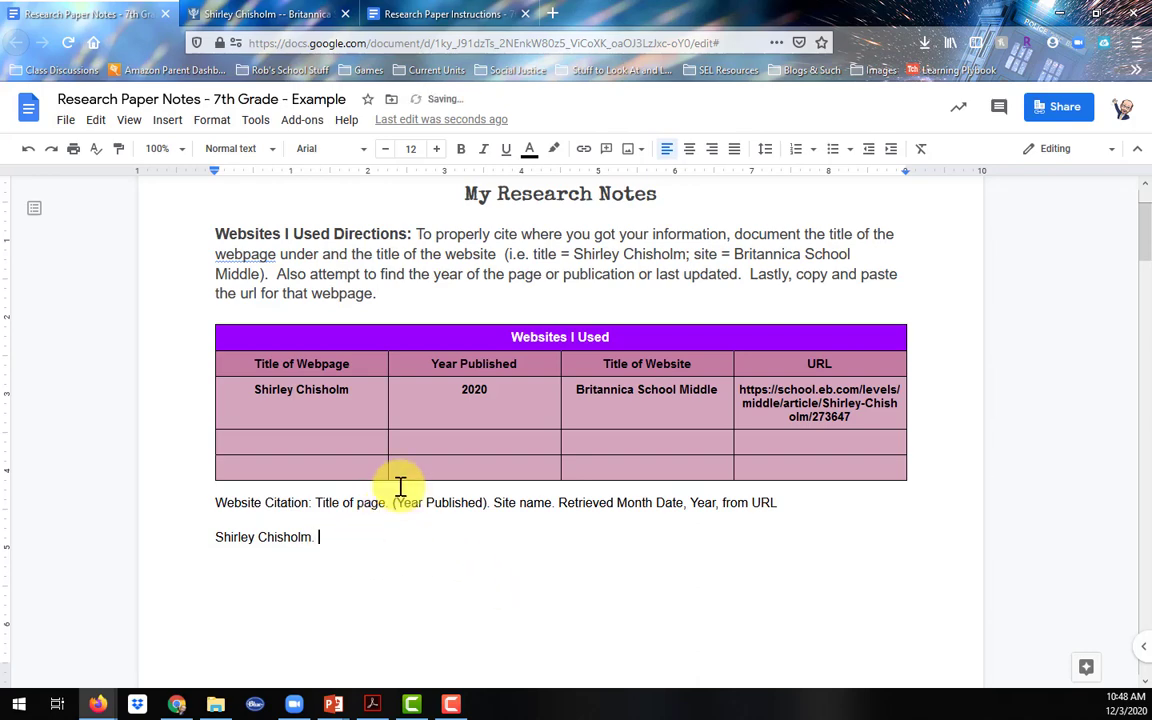
# Continue the citation with "(2020). Britannica School Middle. Retrieved December 3, 2020, from".
pyautogui.write('(2020). Britannica School Middle')
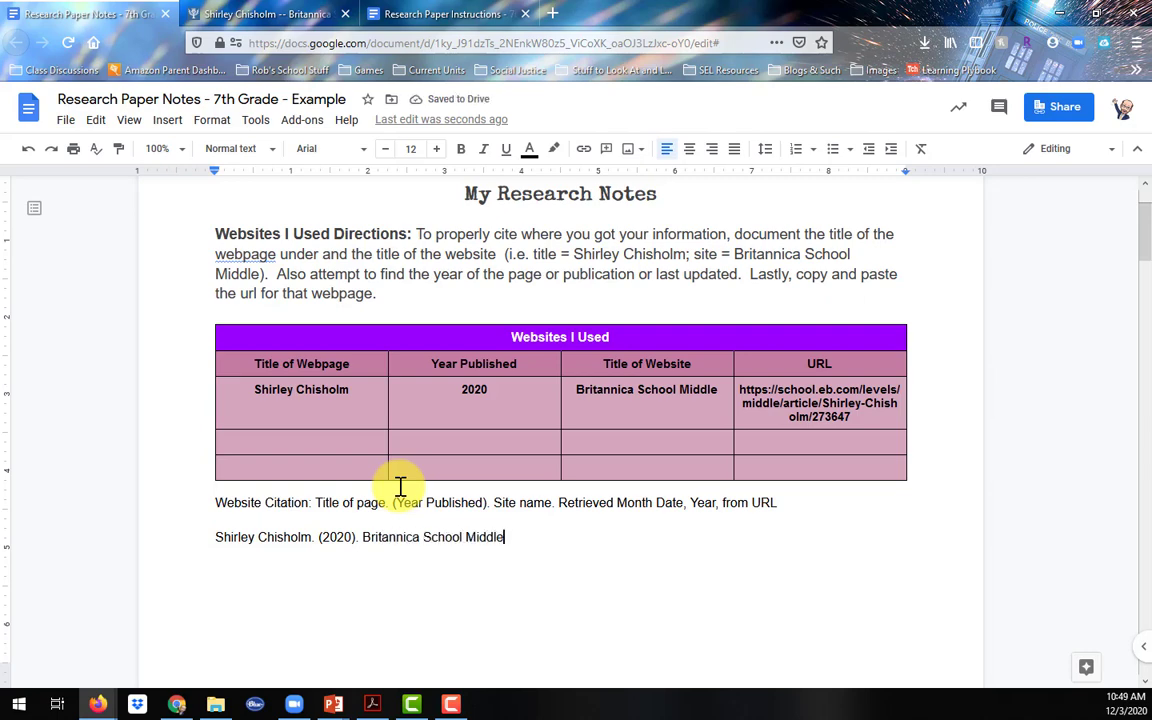
pyautogui.write('. Retrieved')
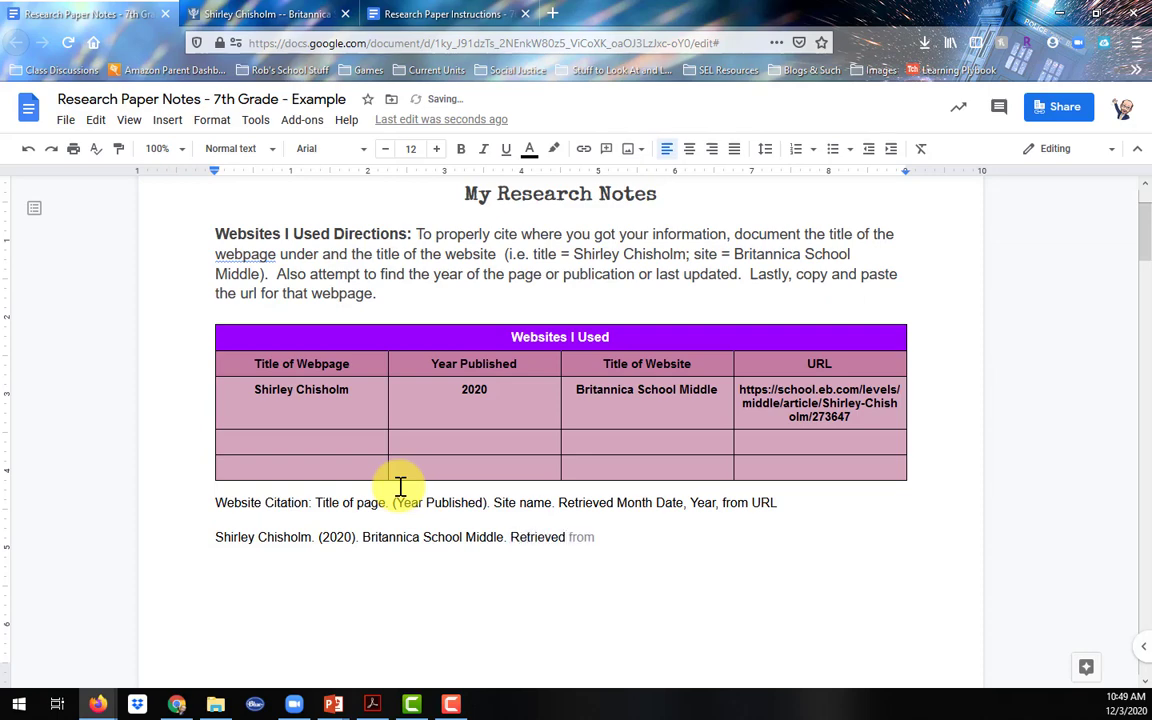
pyautogui.write(' December 3, 202')
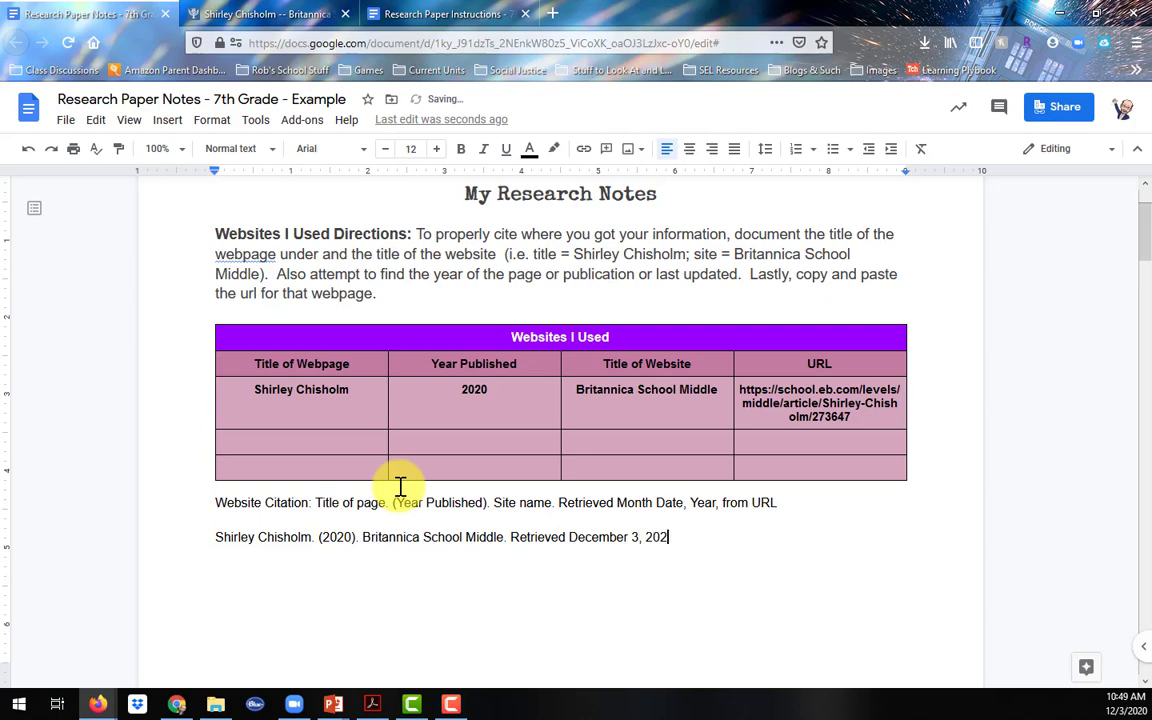
pyautogui.write('0, from')
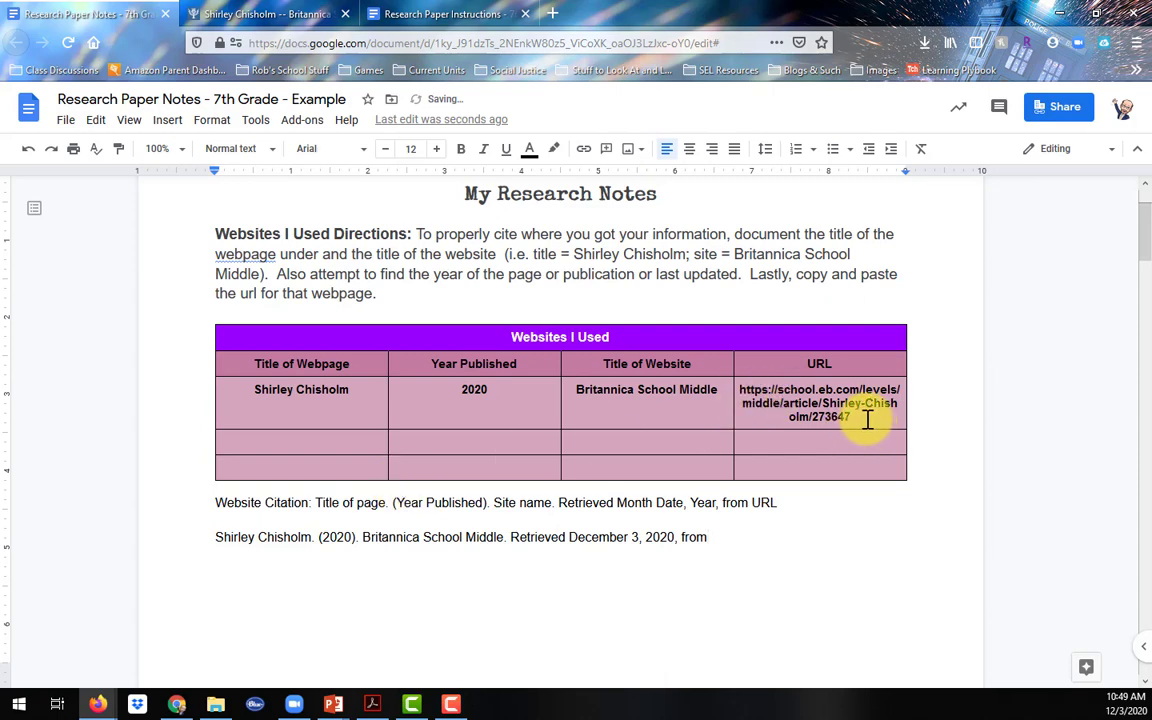
# Complete the citation with the Shirley Chisholm URL from the table, pasted without its bold formatting, and give the citation a half-inch hanging indent.
pyautogui.moveTo(864, 419); pyautogui.dragTo(740, 393)
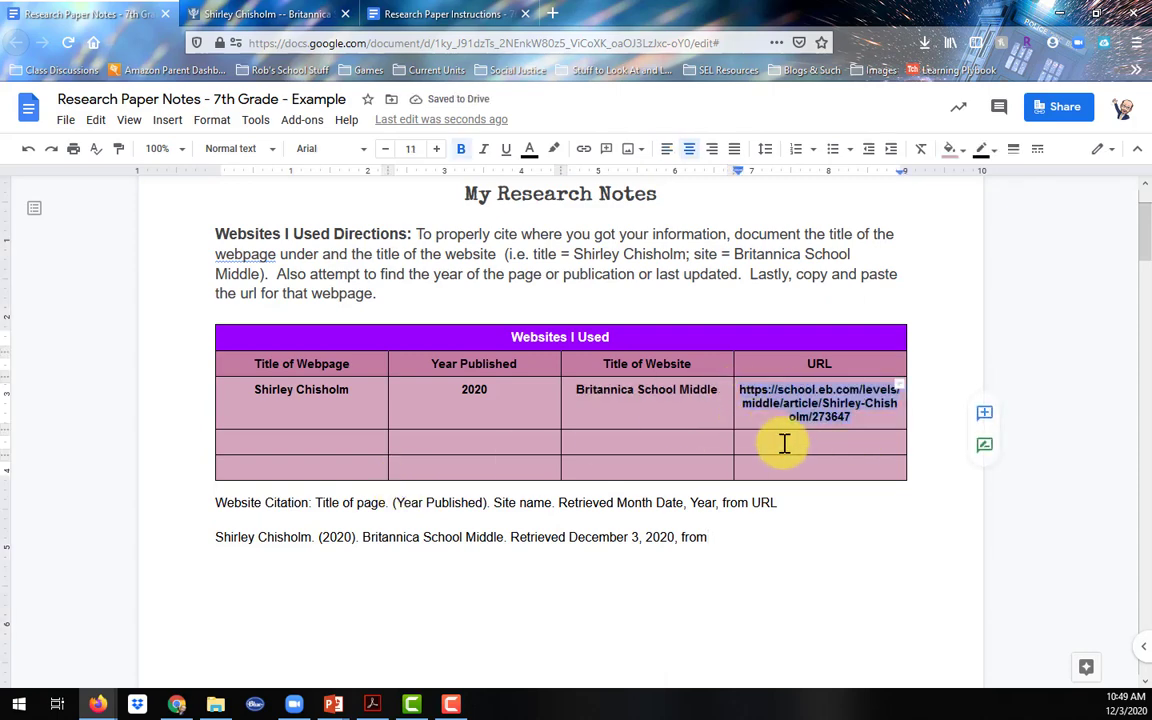
pyautogui.click(743, 540)
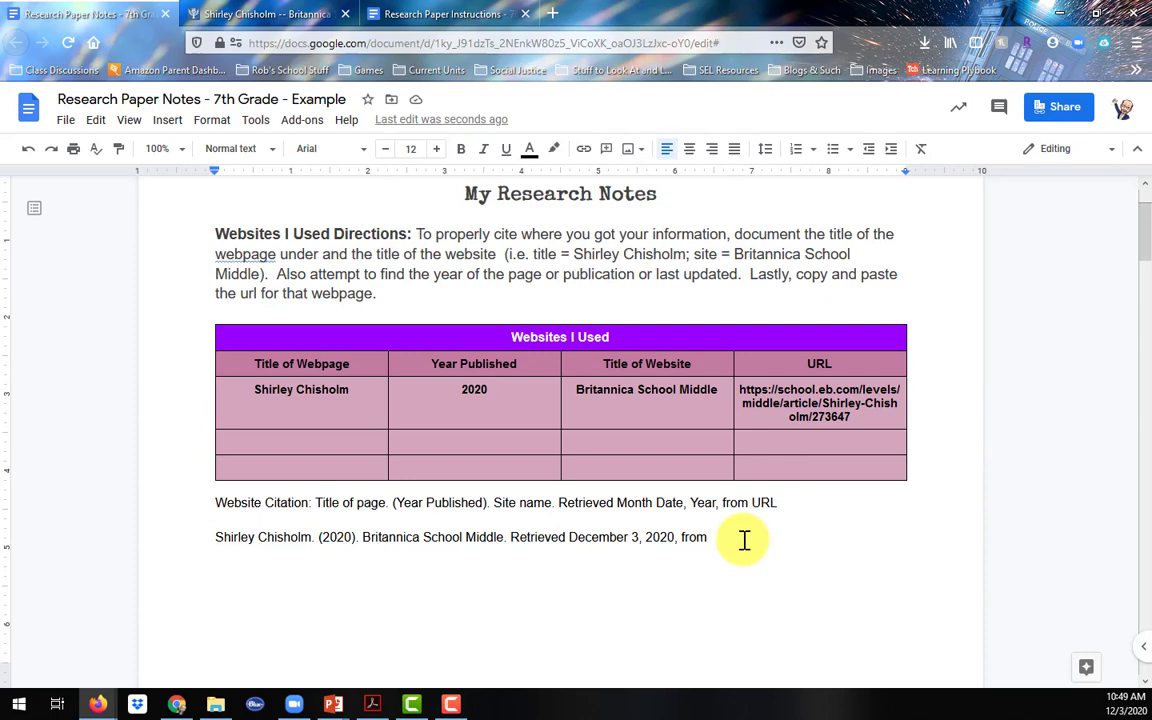
pyautogui.hotkey('ctrl', 'v')
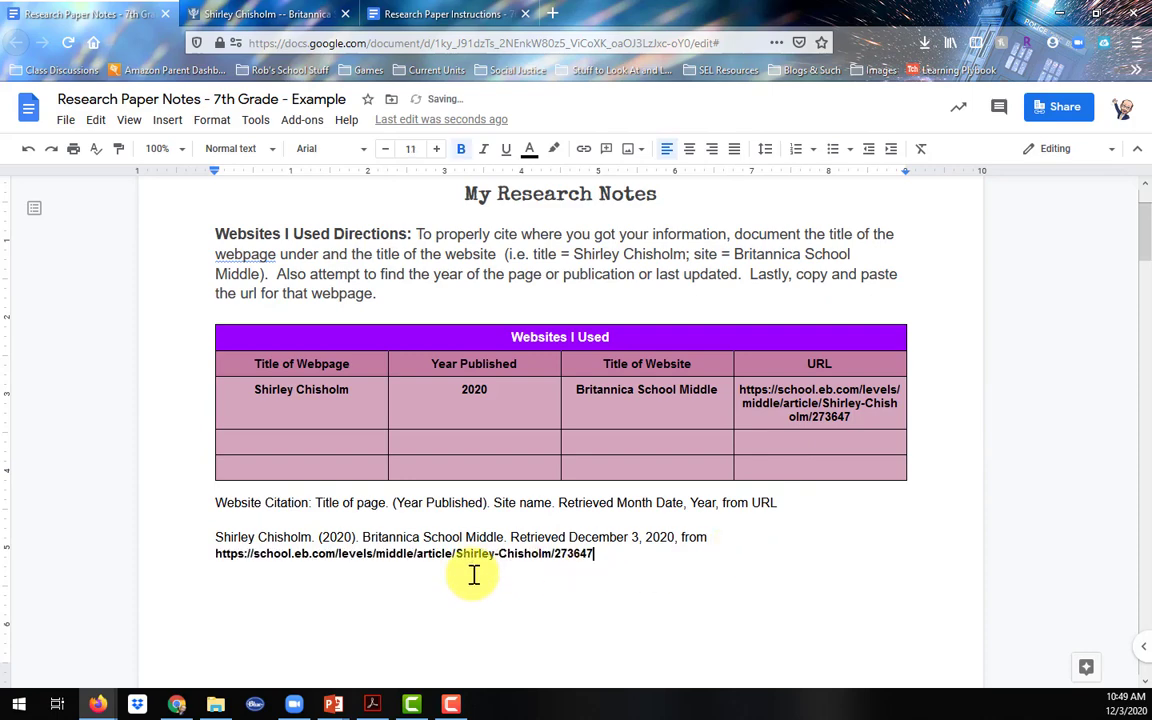
pyautogui.hotkey('ctrl', 'z')
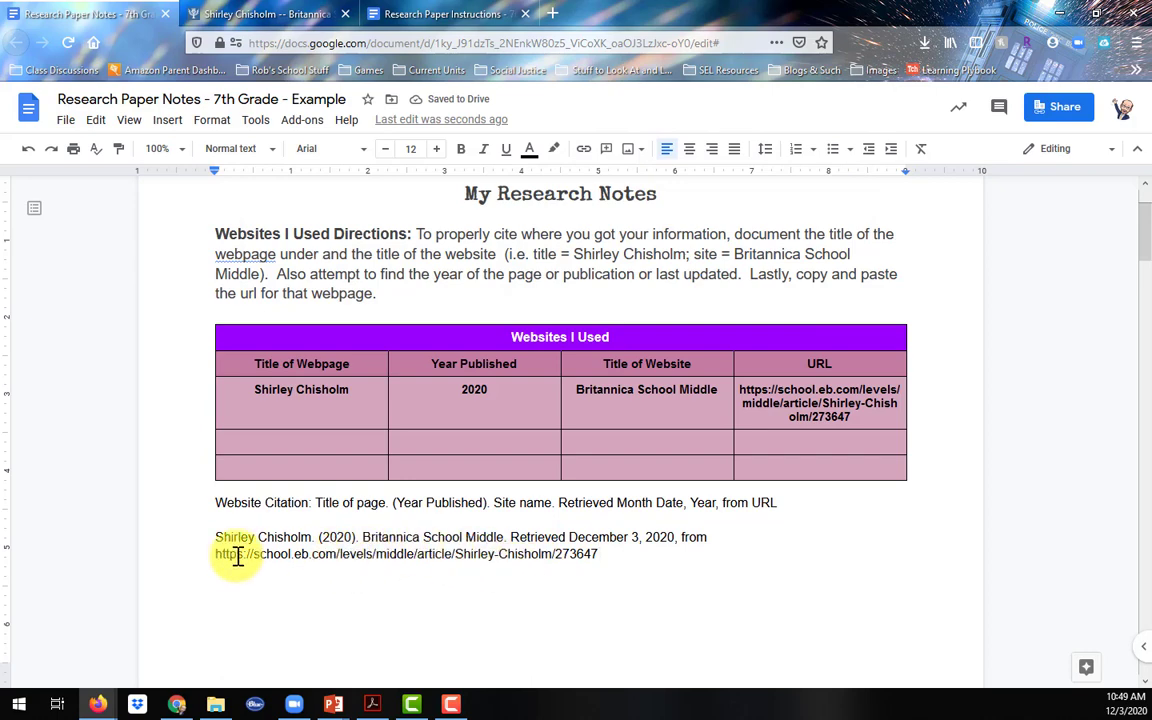
pyautogui.moveTo(217, 537); pyautogui.dragTo(597, 557)
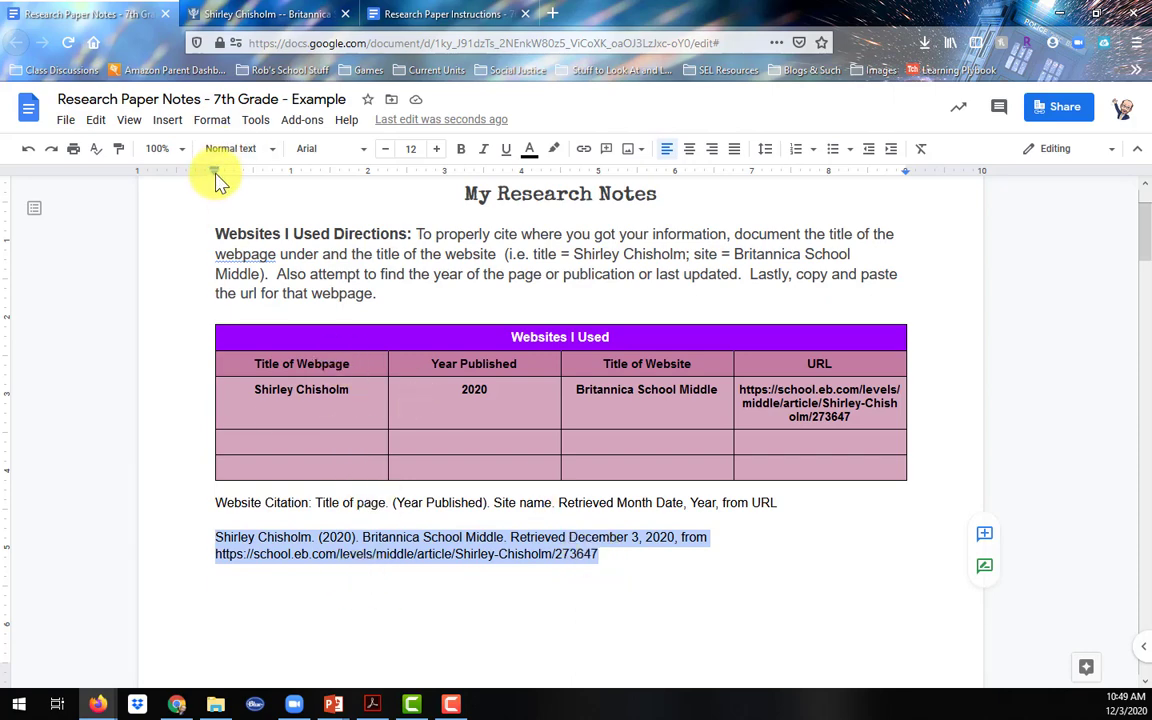
pyautogui.moveTo(217, 178)
pyautogui.mouseDown()
pyautogui.moveTo(254, 180)
pyautogui.moveTo(216, 175)
pyautogui.mouseUp()
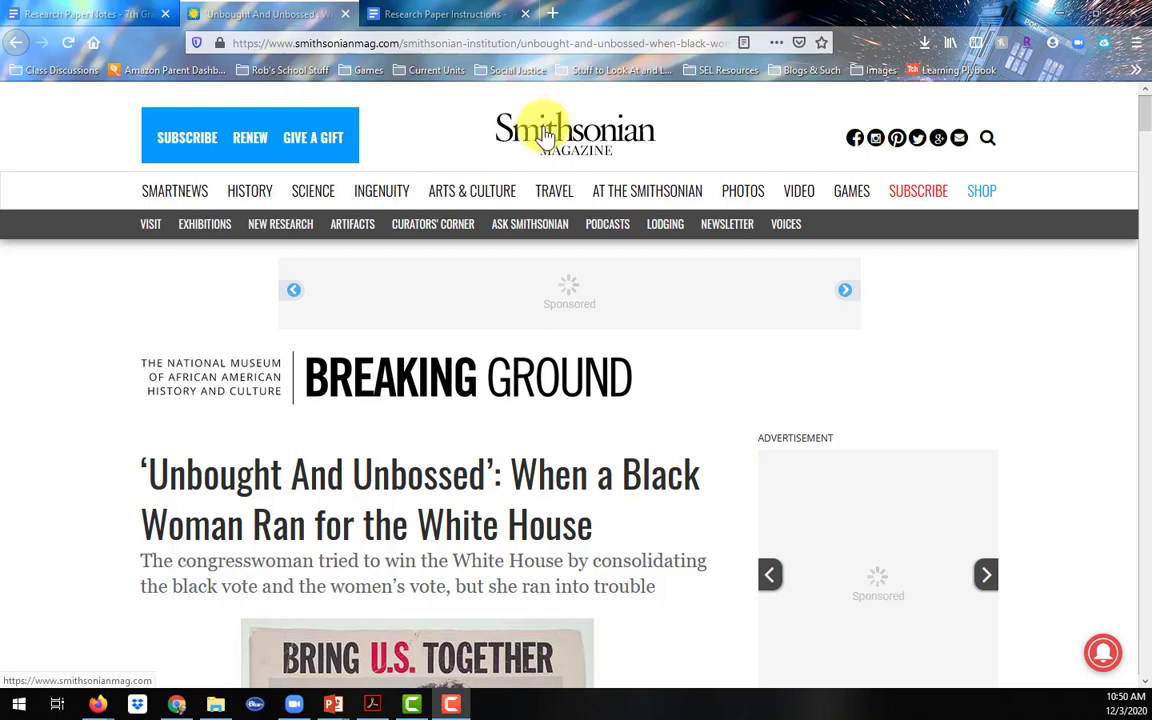
# Copy the heading "Breaking Ground 'Unbought And Unbossed': When a Black Woman Ran for the White House" from the Smithsonian article and return to the notes.
pyautogui.scroll(-1, 568, 440)
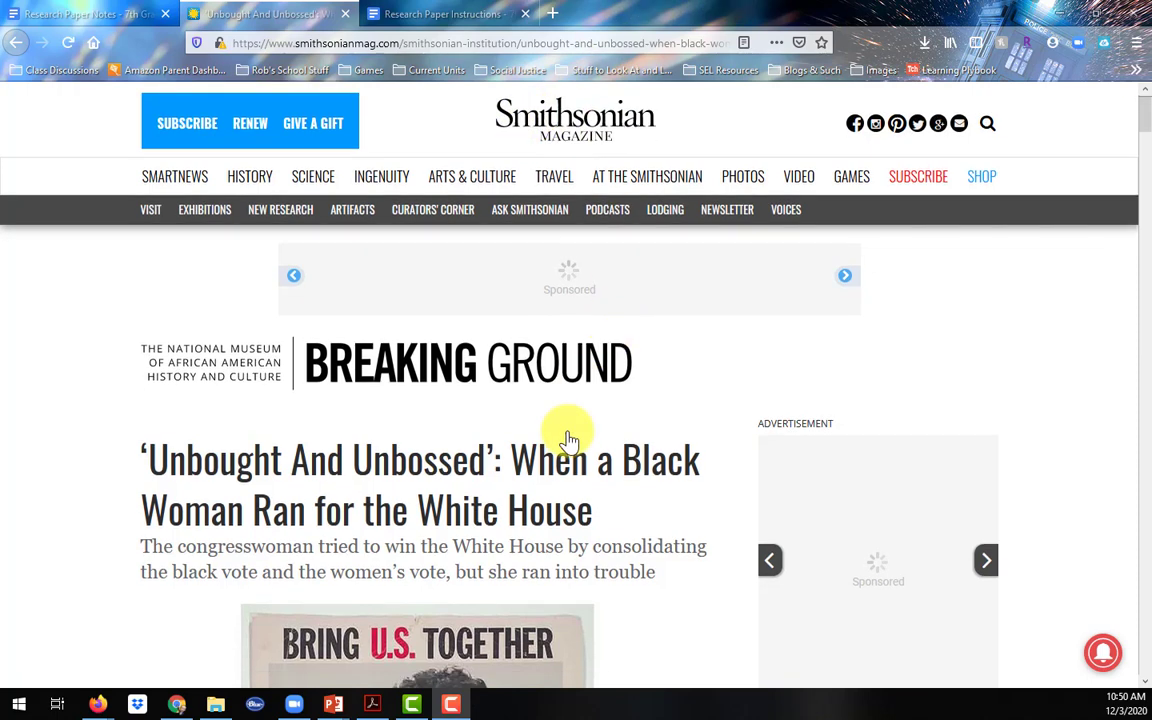
pyautogui.scroll(-1, 568, 440)
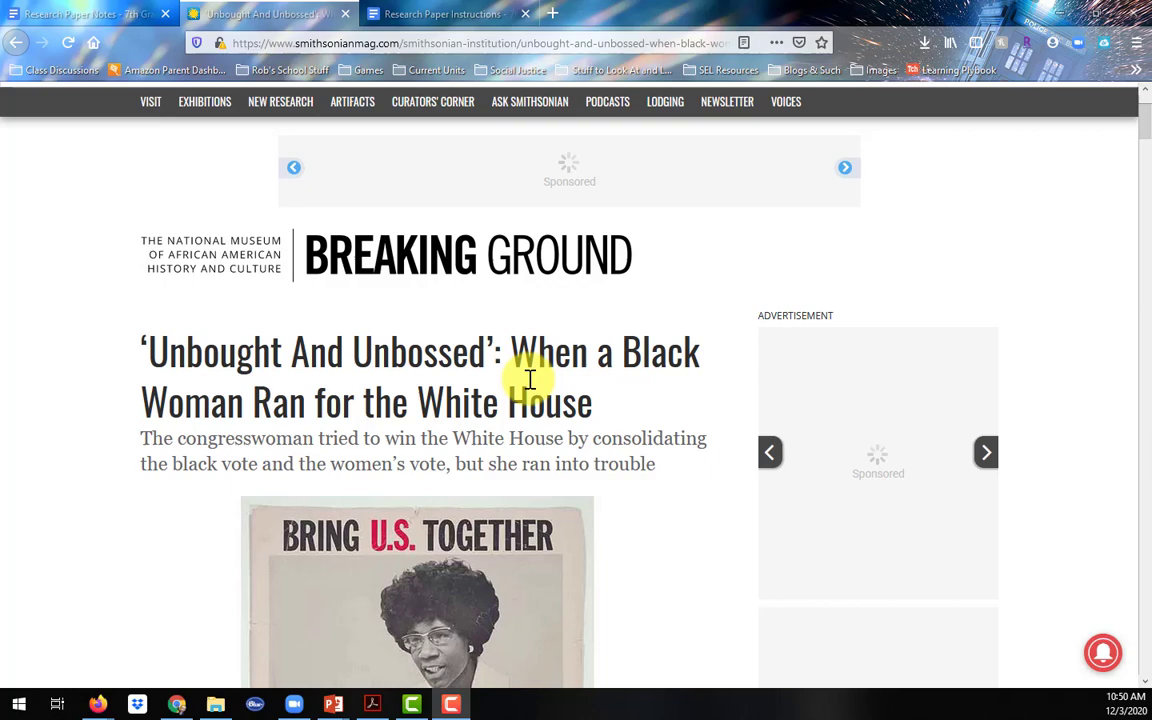
pyautogui.scroll(-4, 268, 380)
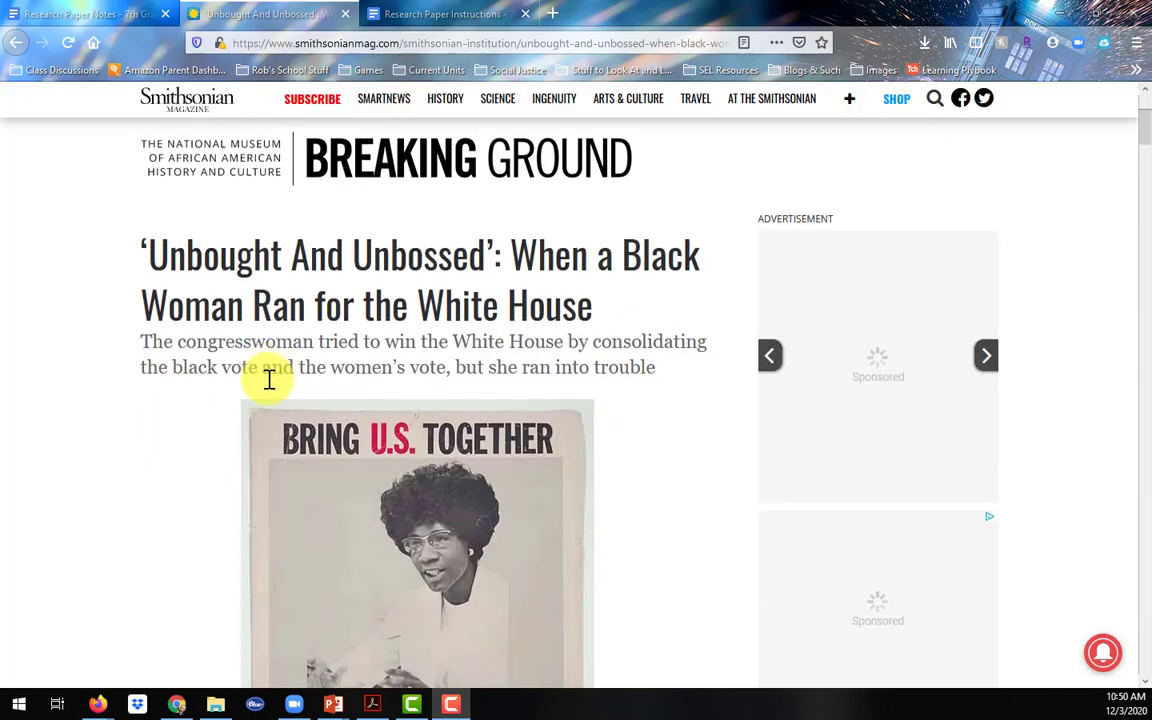
pyautogui.scroll(1, 268, 380)
pyautogui.scroll(4, 268, 385)
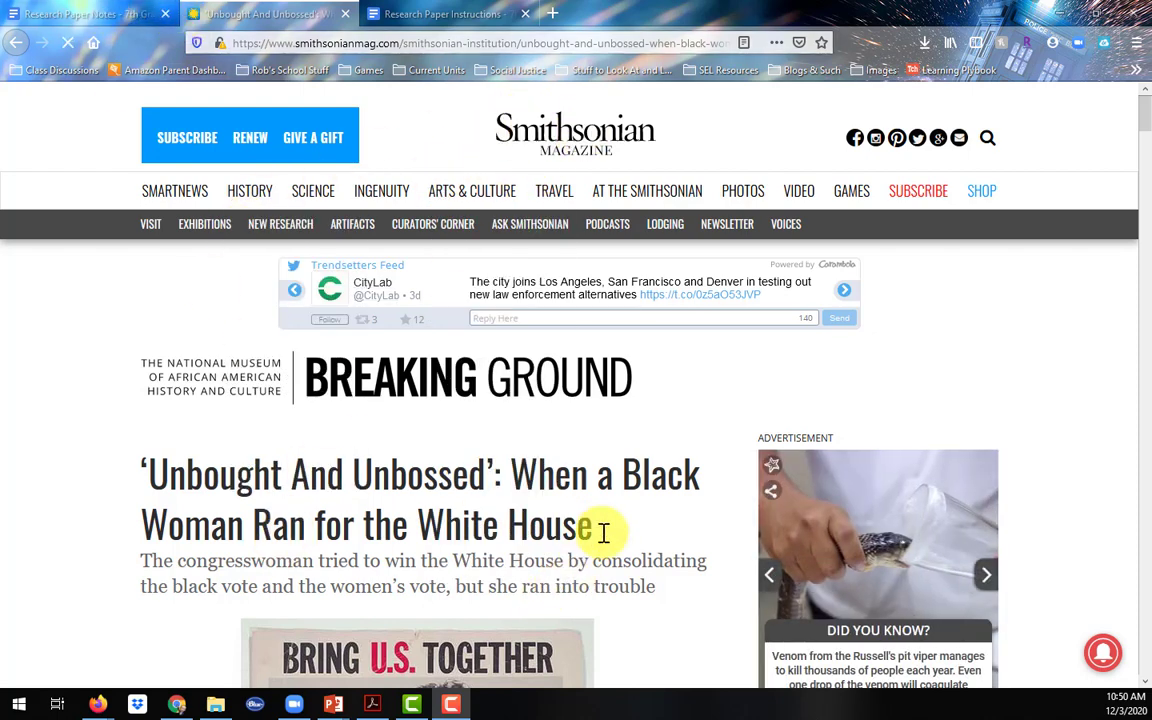
pyautogui.moveTo(605, 529); pyautogui.dragTo(145, 478)
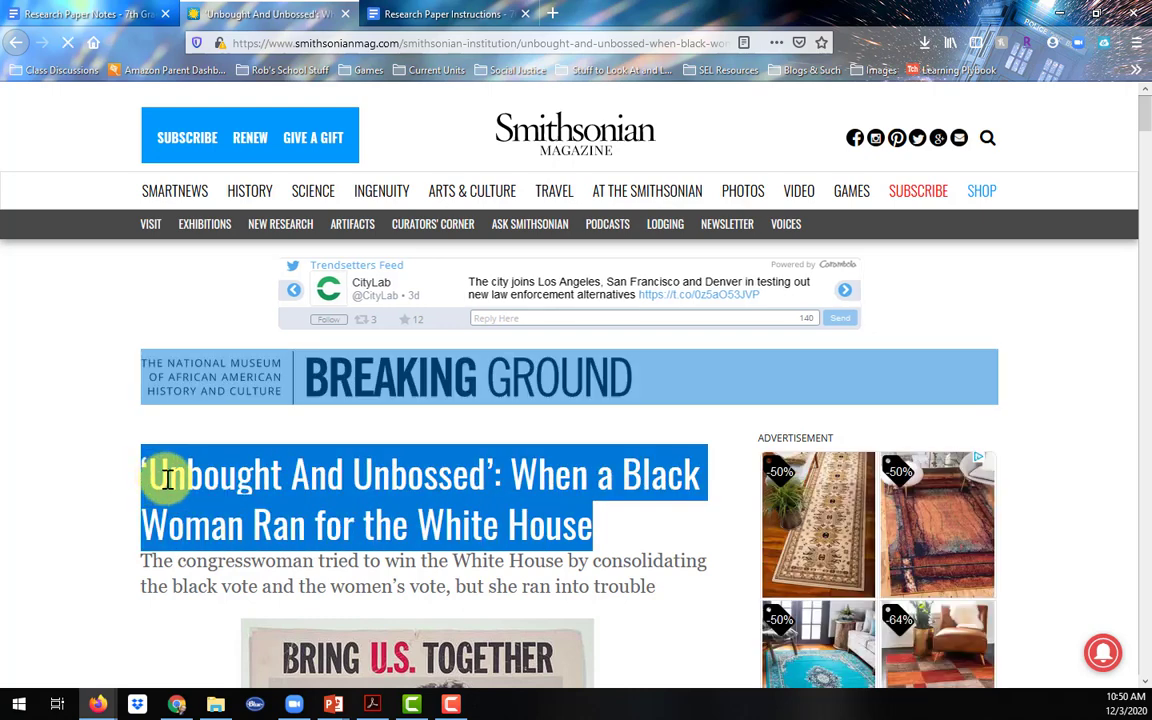
pyautogui.rightClick(268, 478)
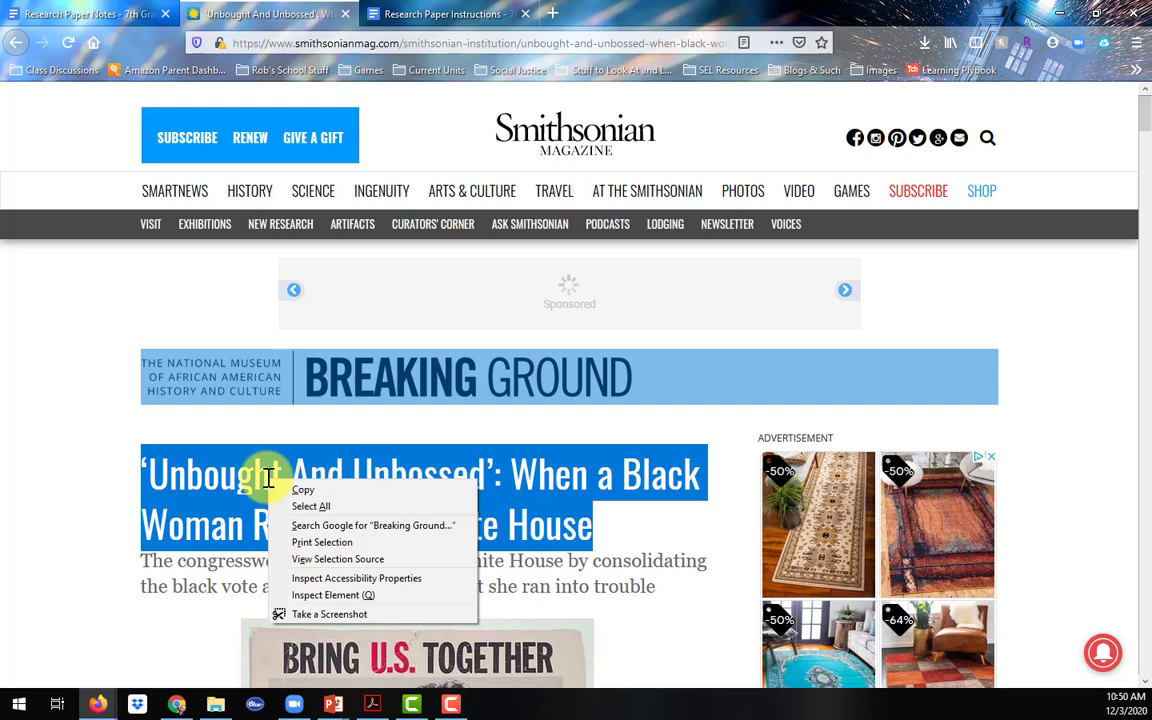
pyautogui.click(300, 486)
pyautogui.hotkey('ctrl', 'shift', 'Tab')
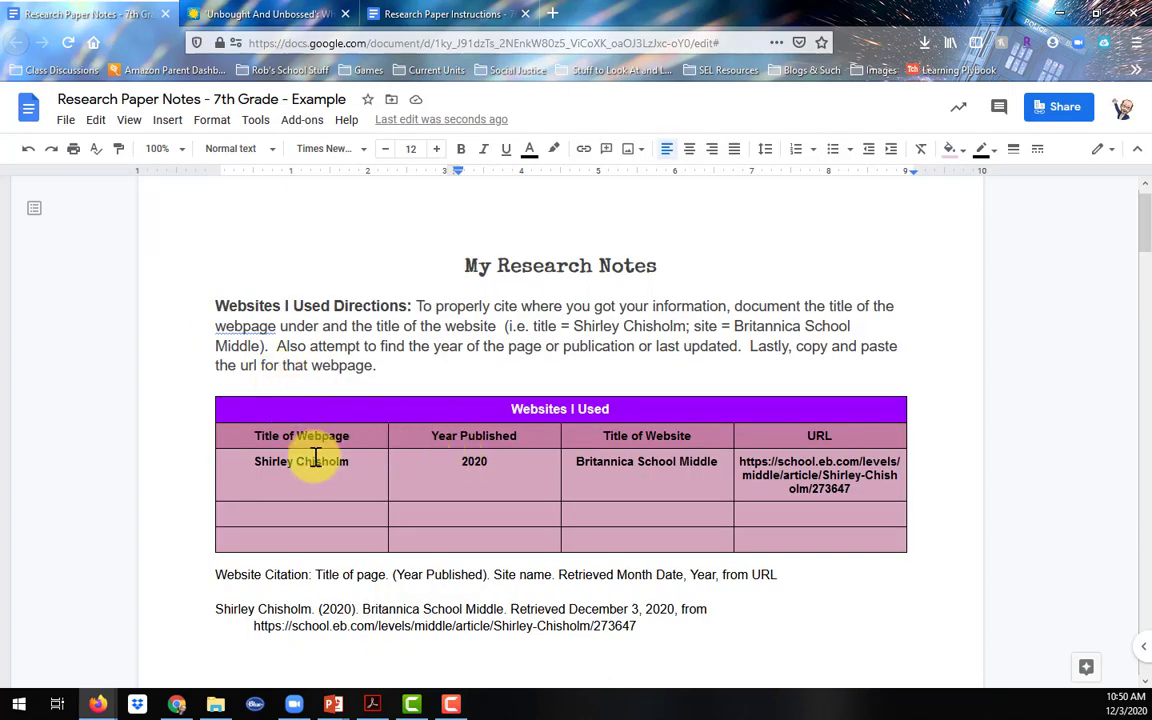
# Paste the copied heading as plain text into the second entry's Title of Webpage cell and remove the blank line above it.
pyautogui.click(333, 520)
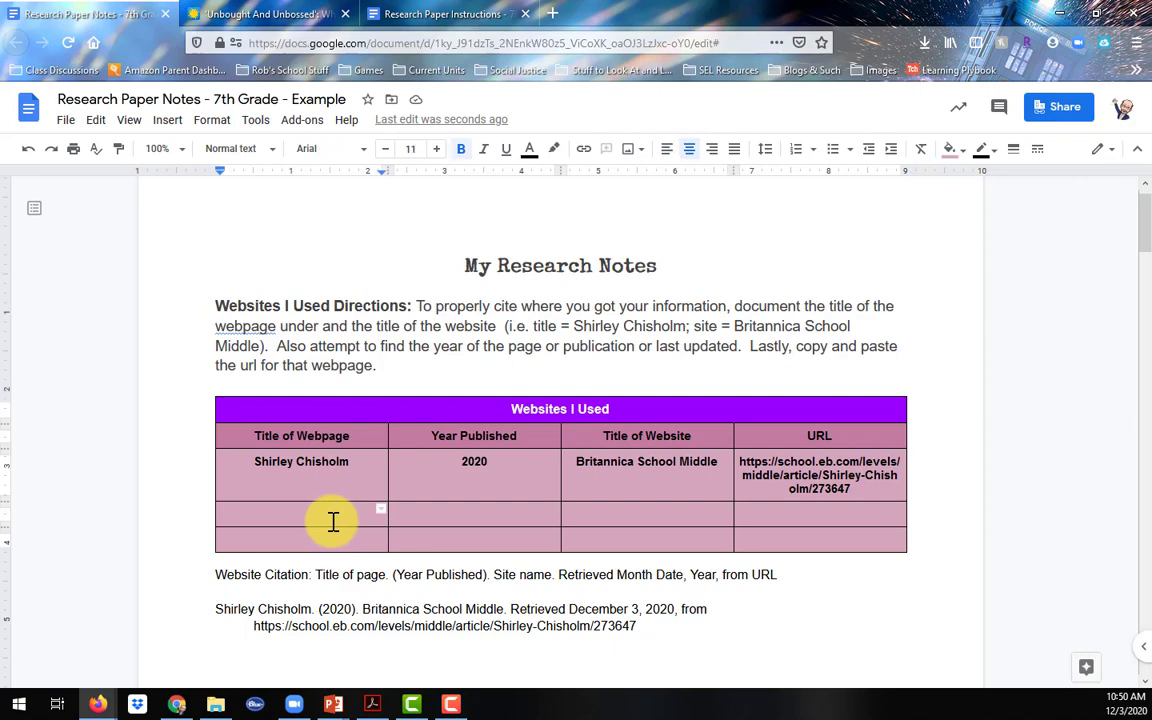
pyautogui.hotkey('ctrl', 'shift', 'v')
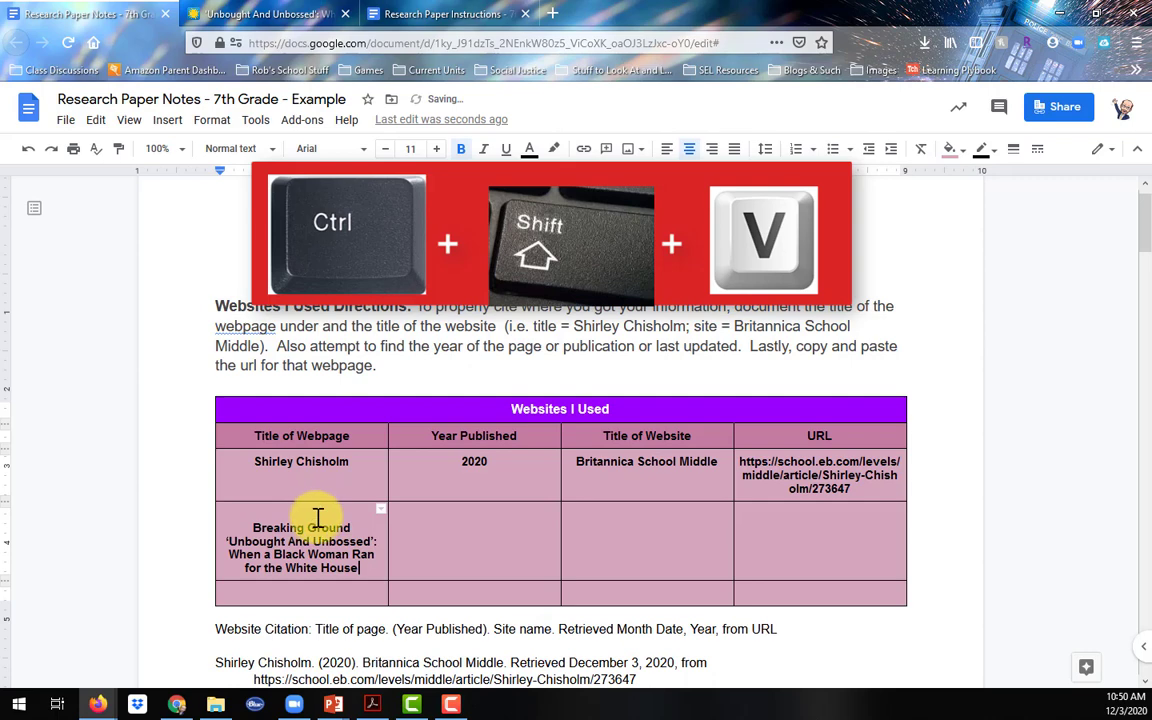
pyautogui.hotkey('ctrl', 'z')
pyautogui.hotkey('ctrl', 'shift', 'v')
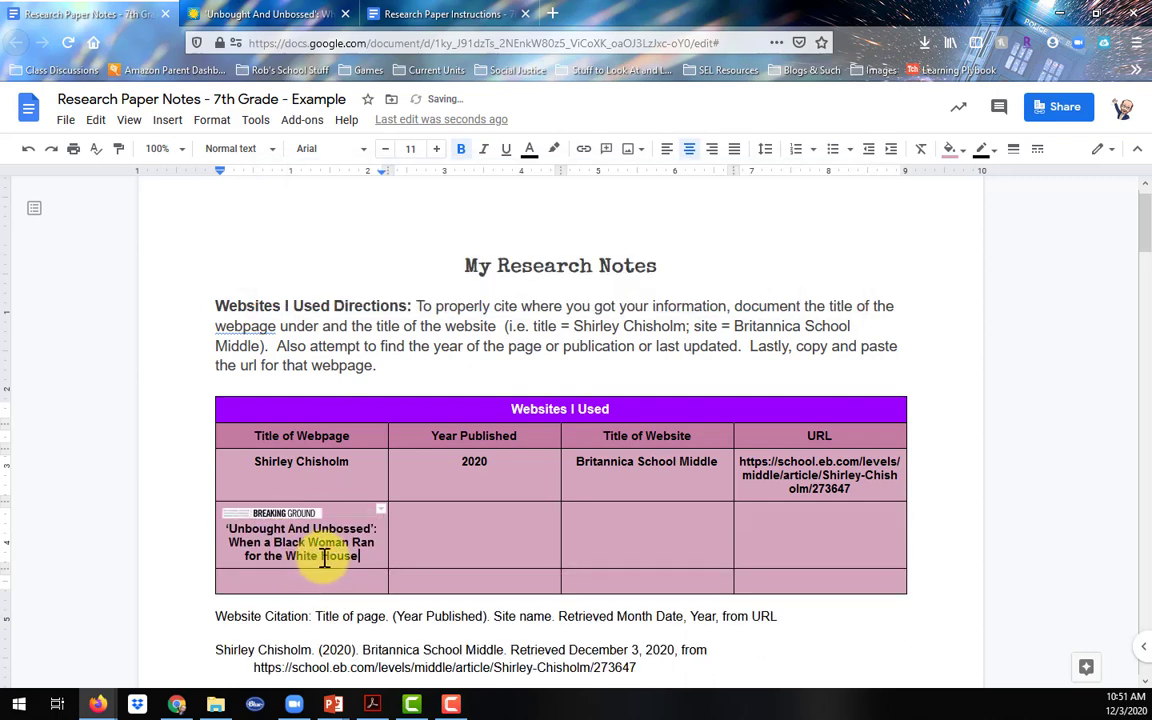
pyautogui.hotkey('ctrl', 'z')
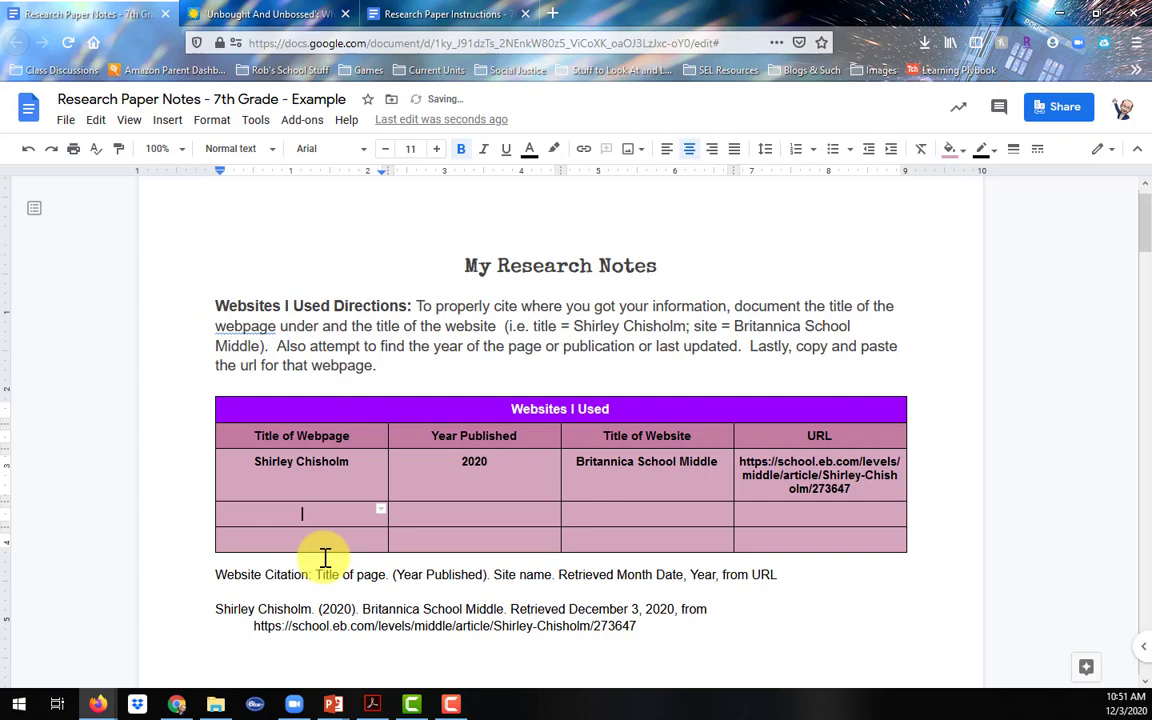
pyautogui.hotkey('ctrl', 'shift', 'v')
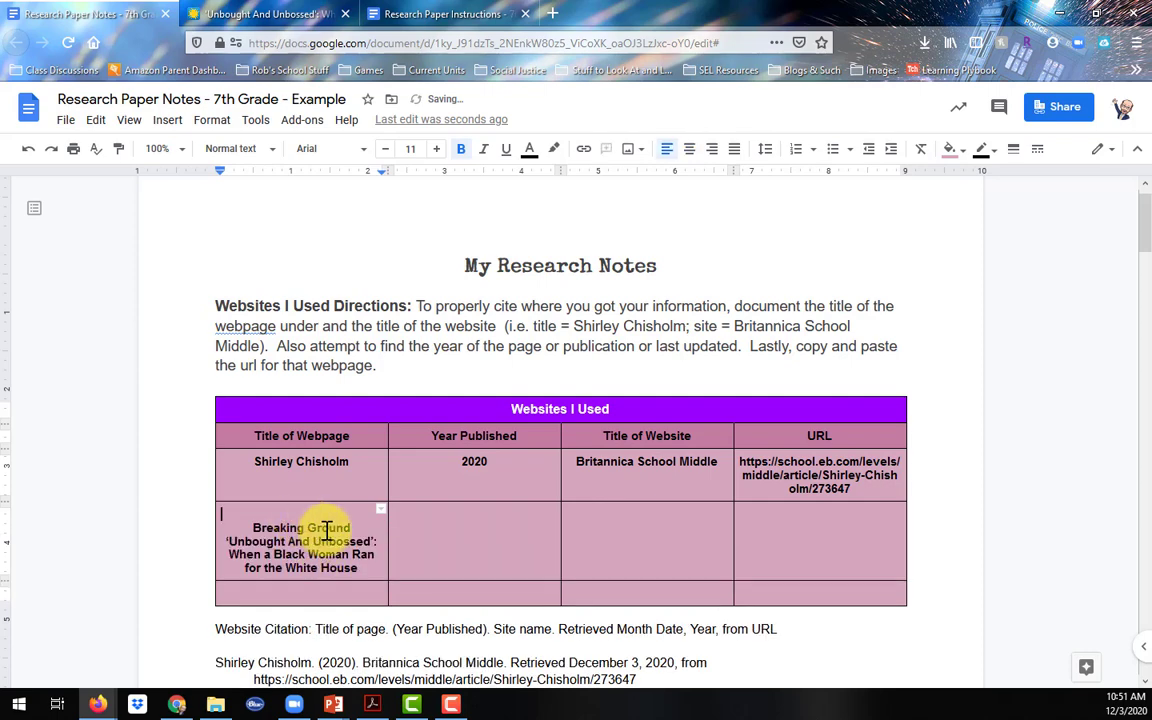
pyautogui.press('Delete')
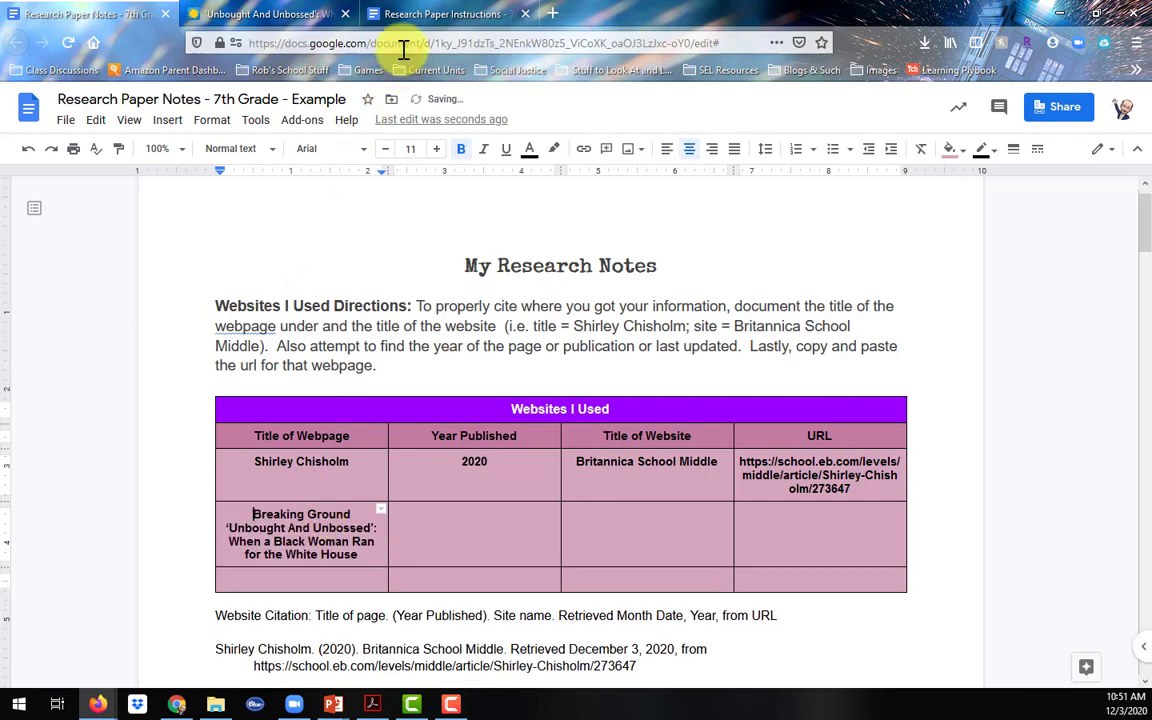
# Check the site name on the article page and enter "Smithsonian Magazine" as the second entry's Title of Website.
pyautogui.click(265, 14)
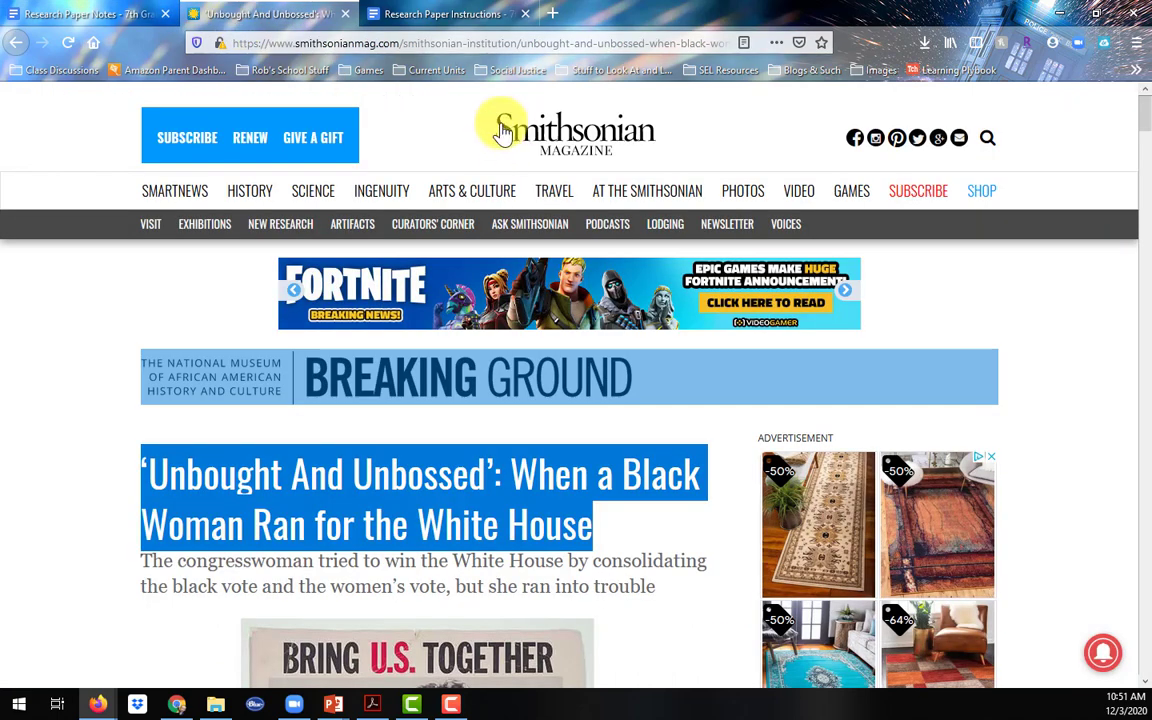
pyautogui.click(446, 115)
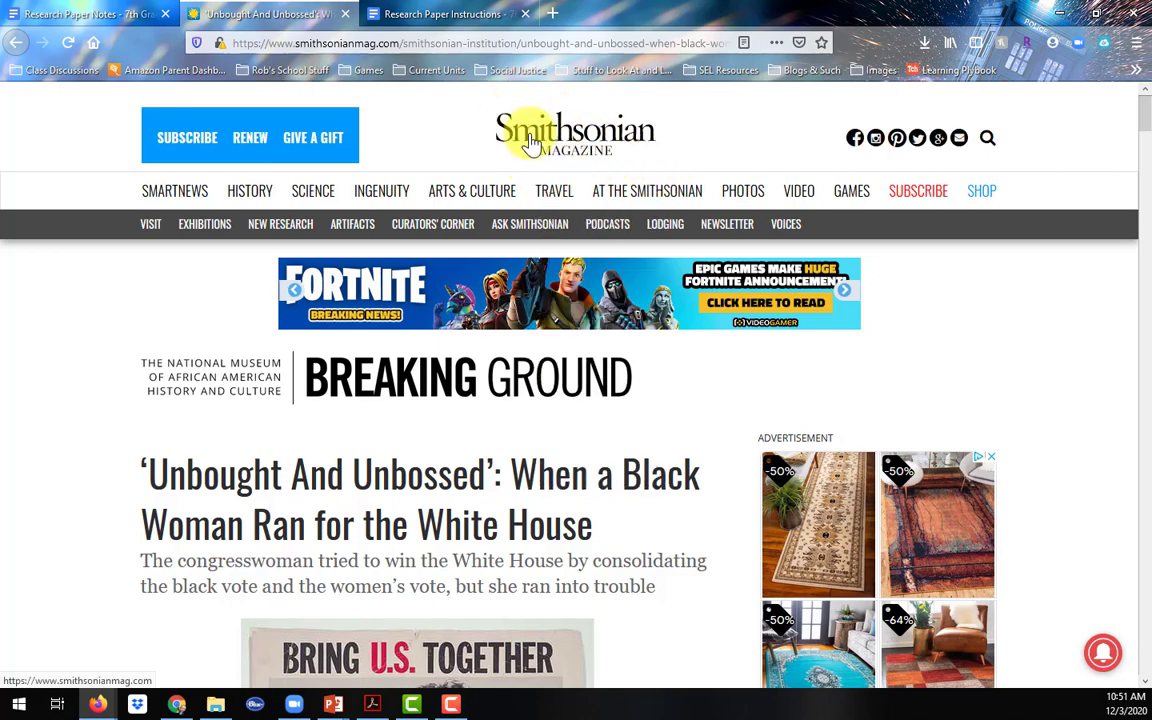
pyautogui.click(90, 14)
pyautogui.click(610, 527)
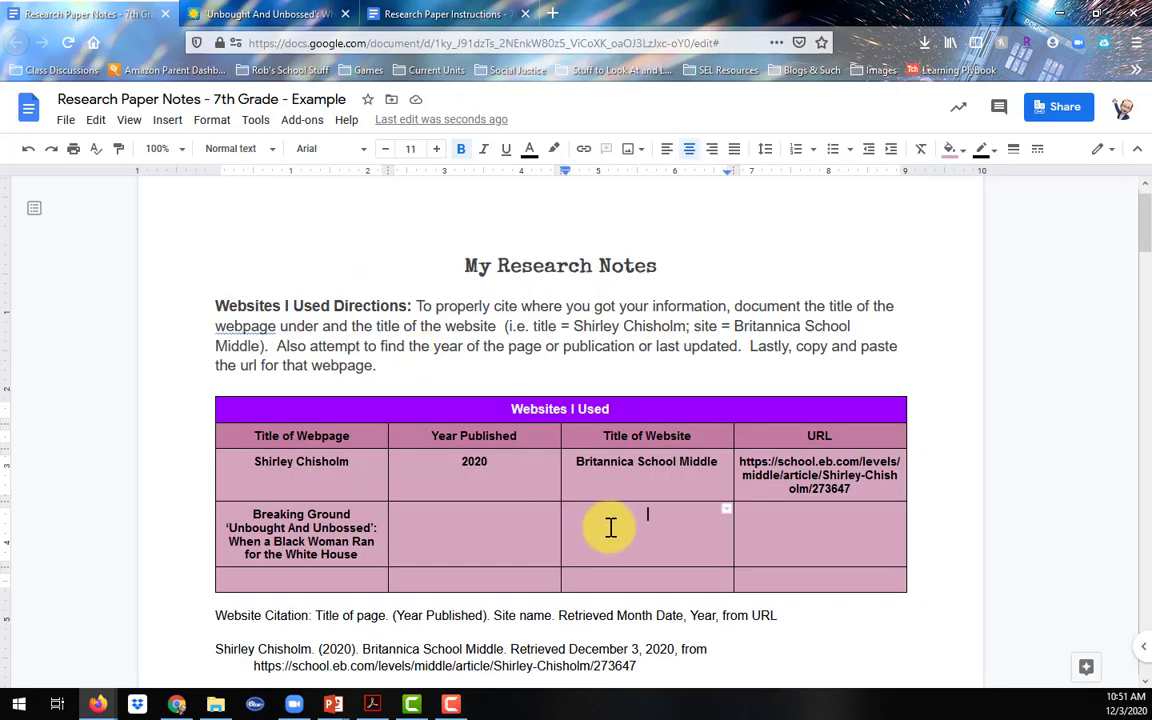
pyautogui.hotkey('ctrl', 'v')
# Copy the Smithsonian article's web address and paste it into the URL cell of the second table entry.
pyautogui.click(458, 13)
pyautogui.click(324, 15)
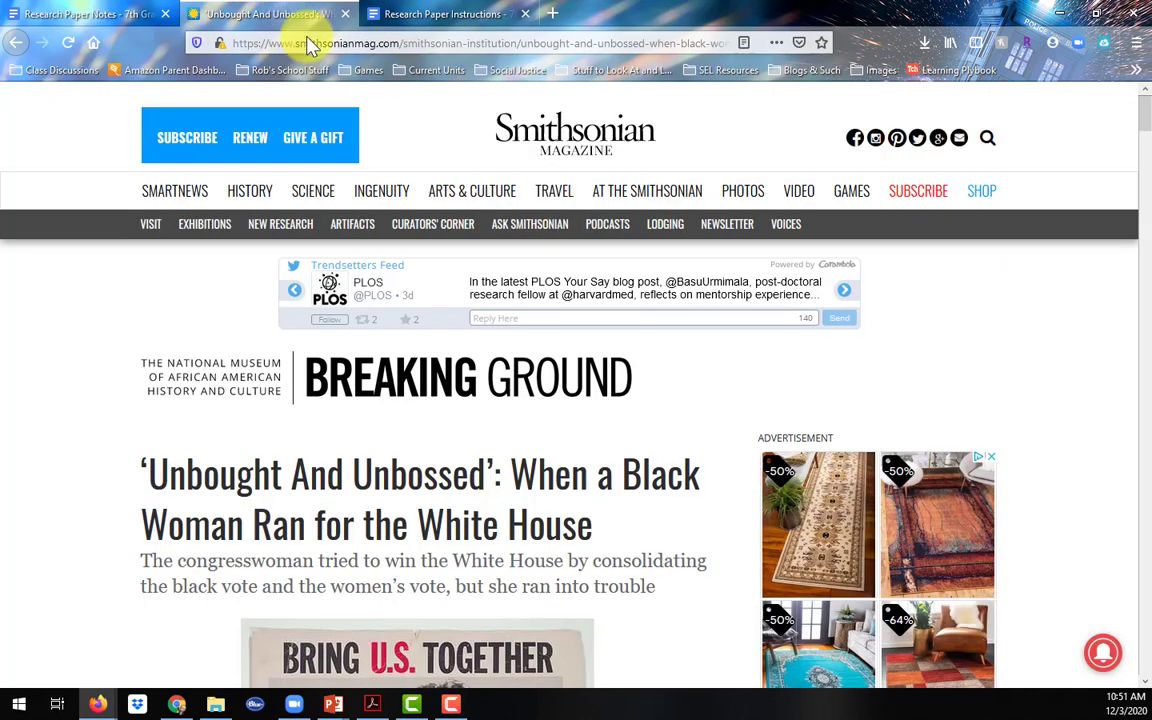
pyautogui.click(404, 44)
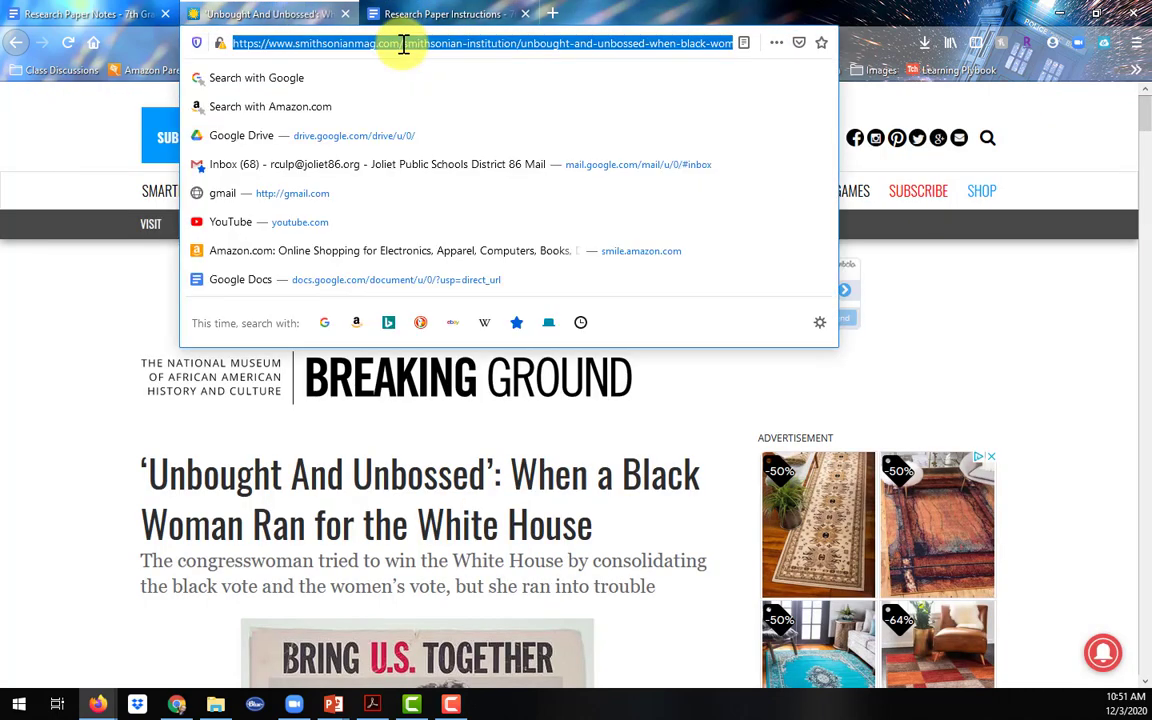
pyautogui.click(150, 16)
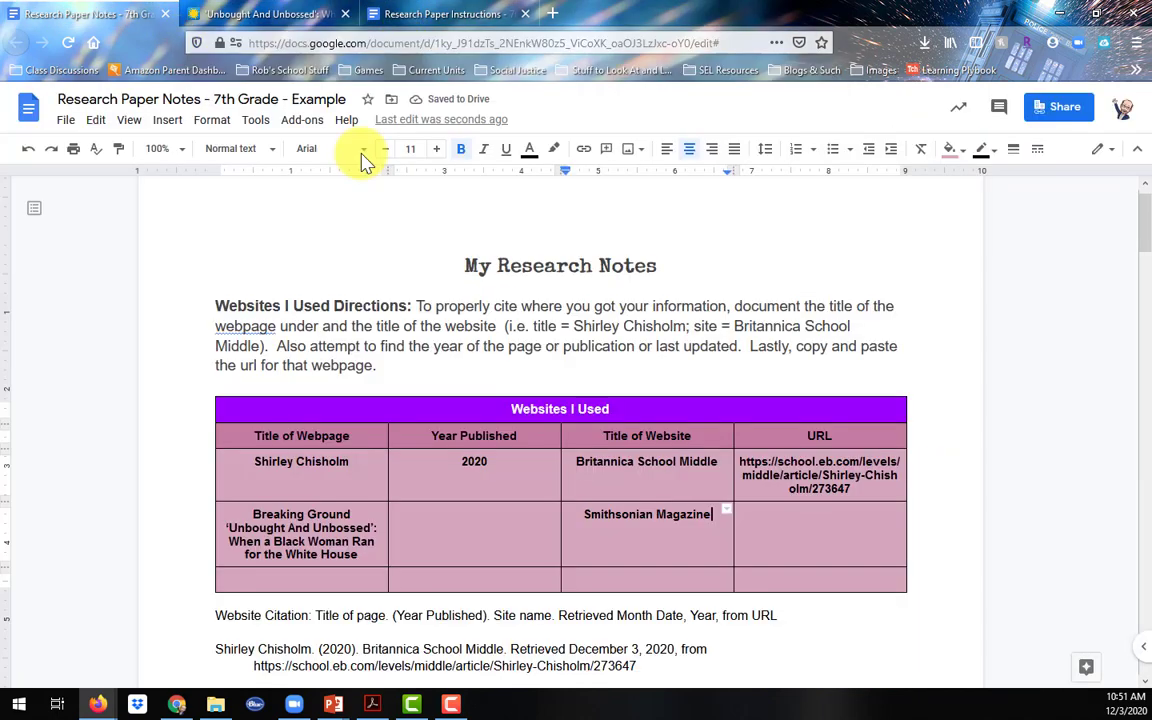
pyautogui.click(790, 522)
pyautogui.hotkey('ctrl', 'v')
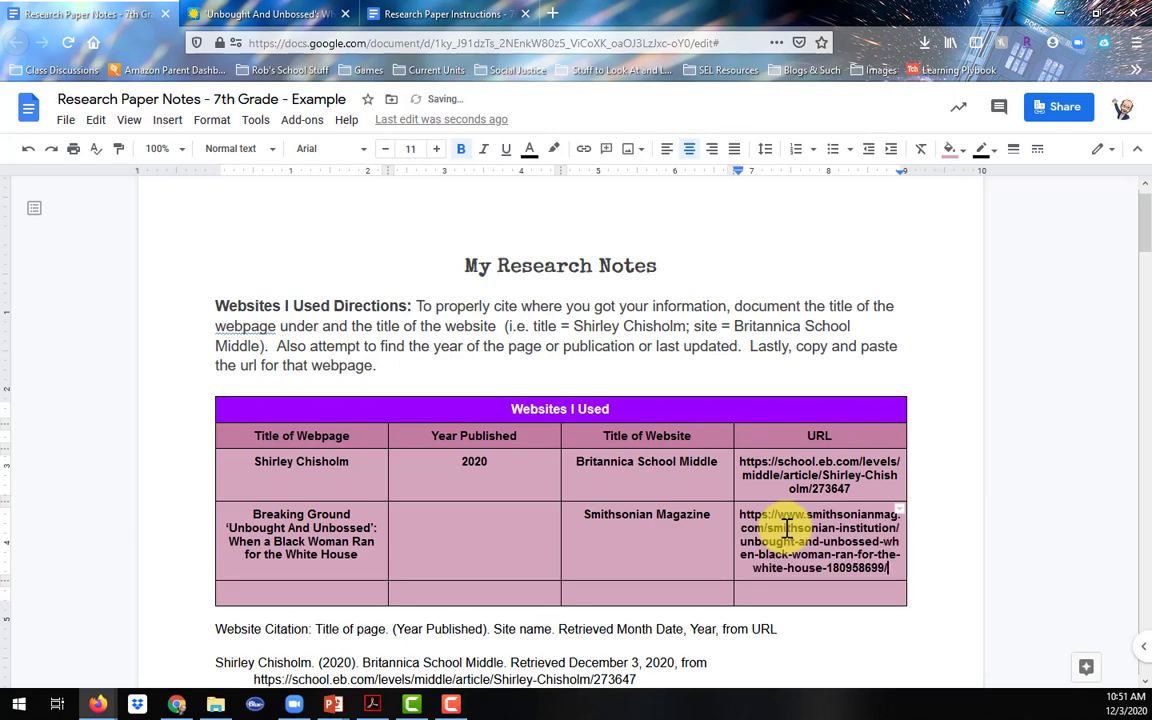
# Look up the publication date on the Smithsonian article page and enter April 25, 2016 as the second entry's Year Published.
pyautogui.click(288, 12)
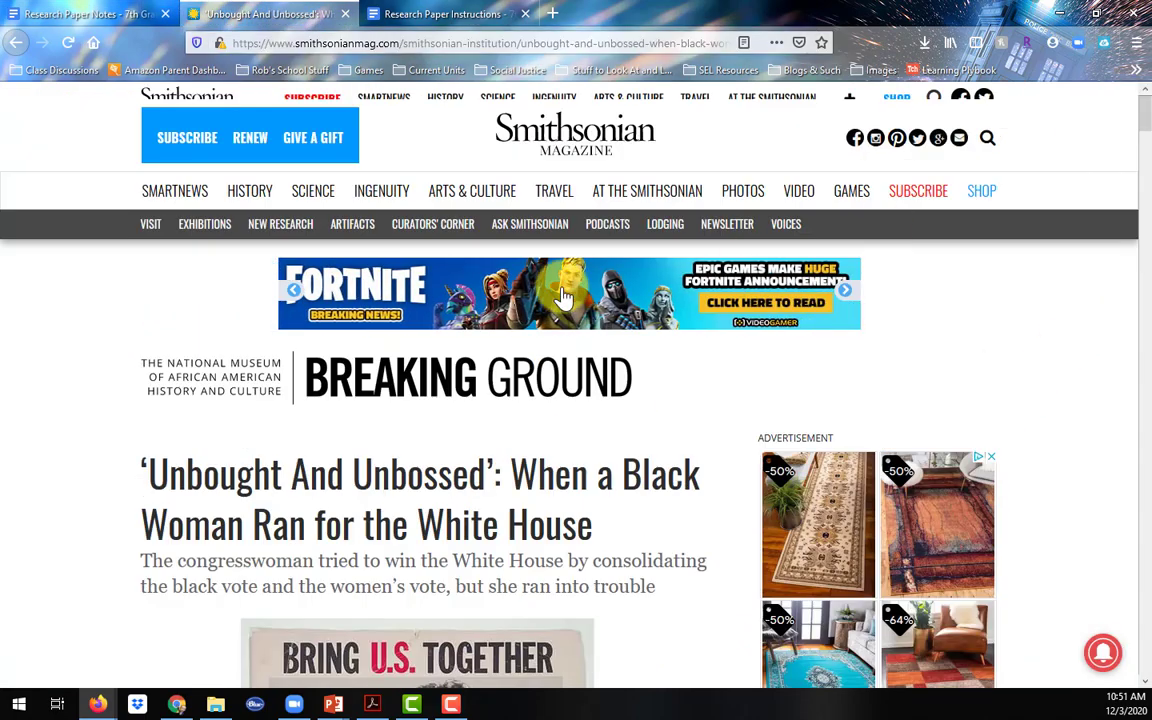
pyautogui.scroll(-5, 527, 334)
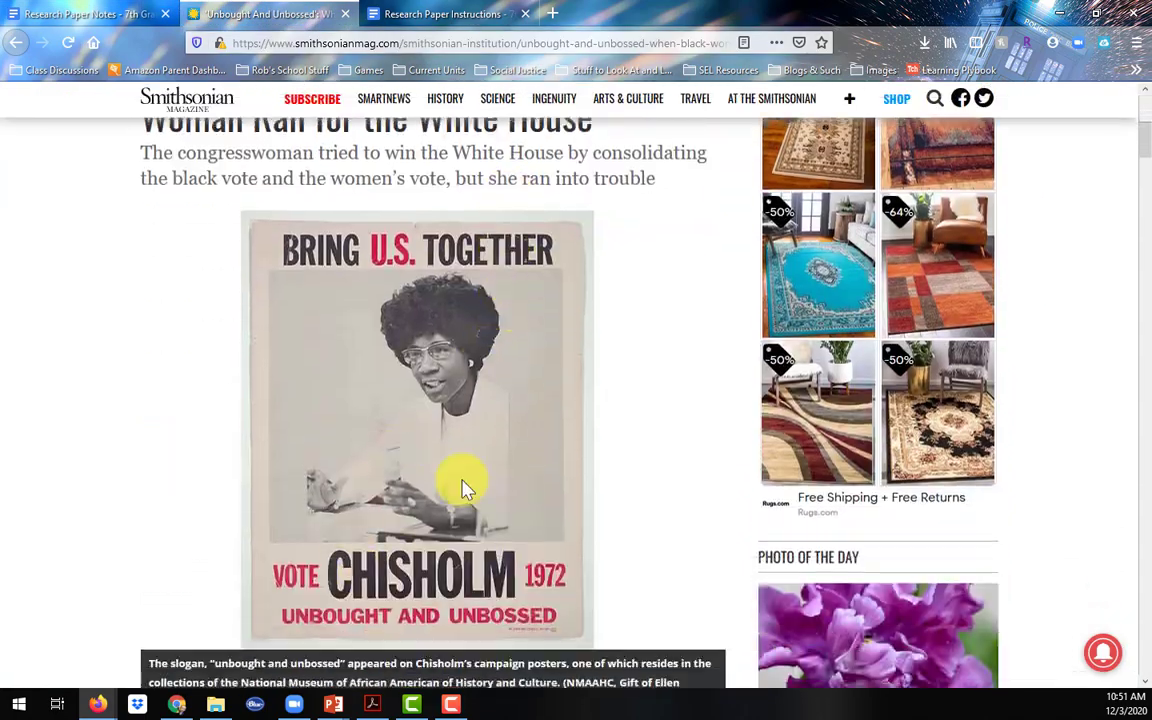
pyautogui.scroll(-3, 193, 496)
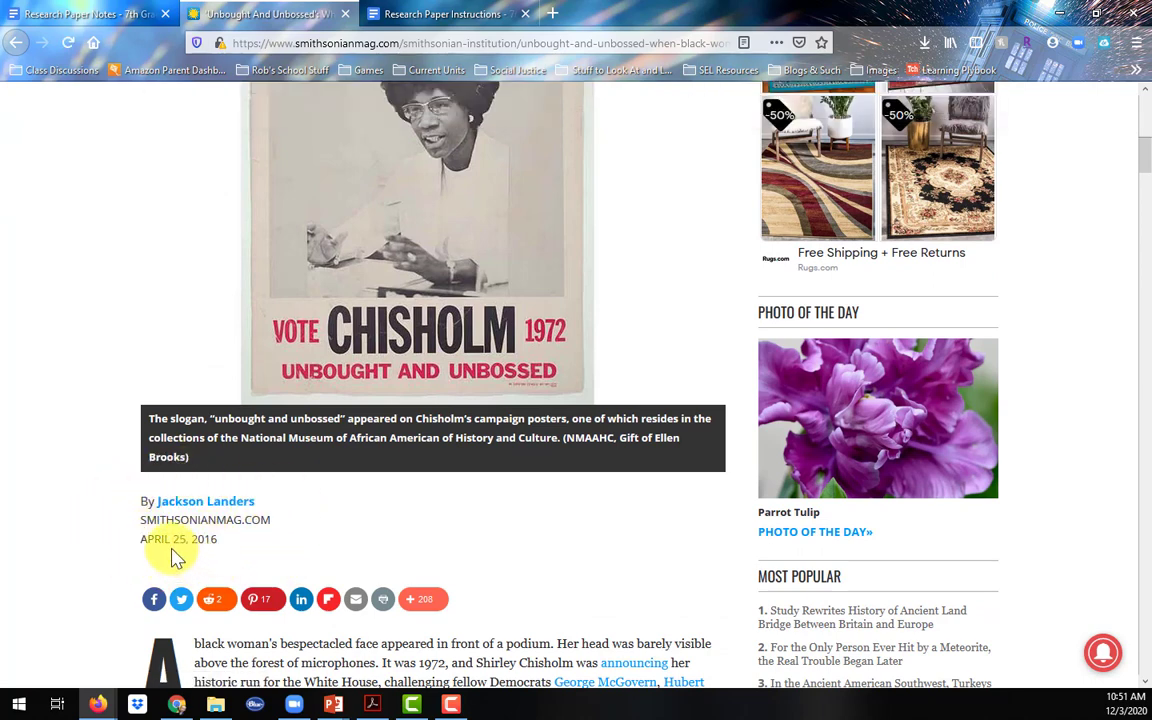
pyautogui.click(85, 13)
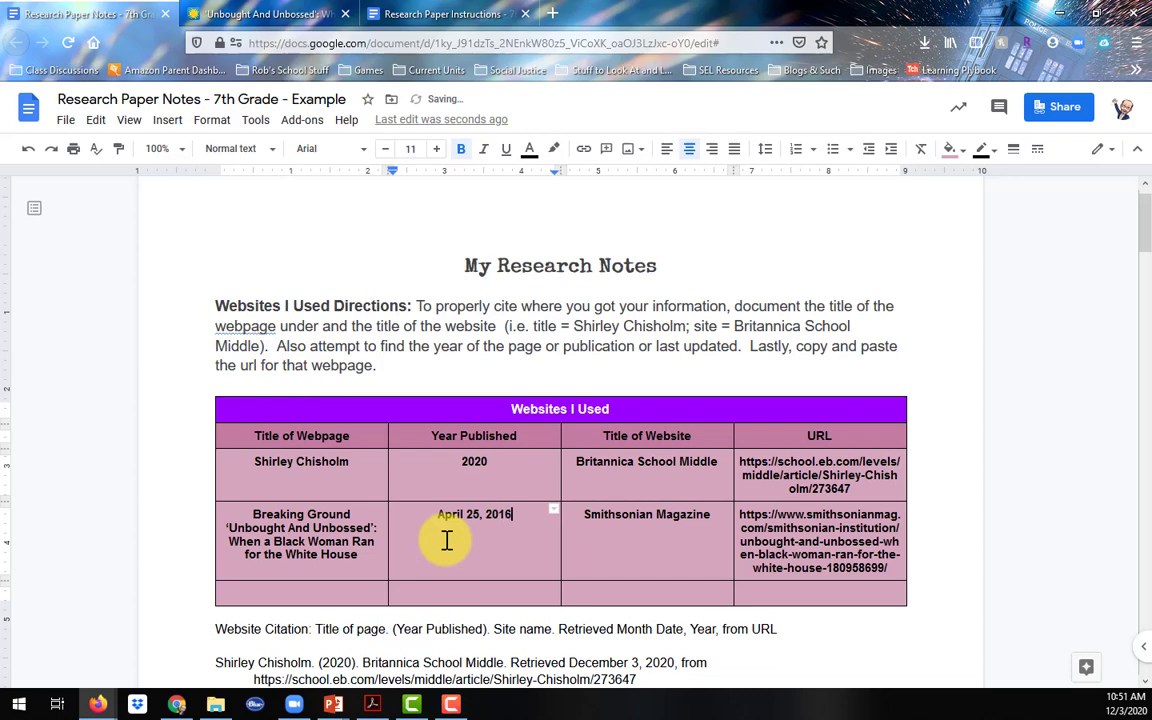
pyautogui.click(262, 14)
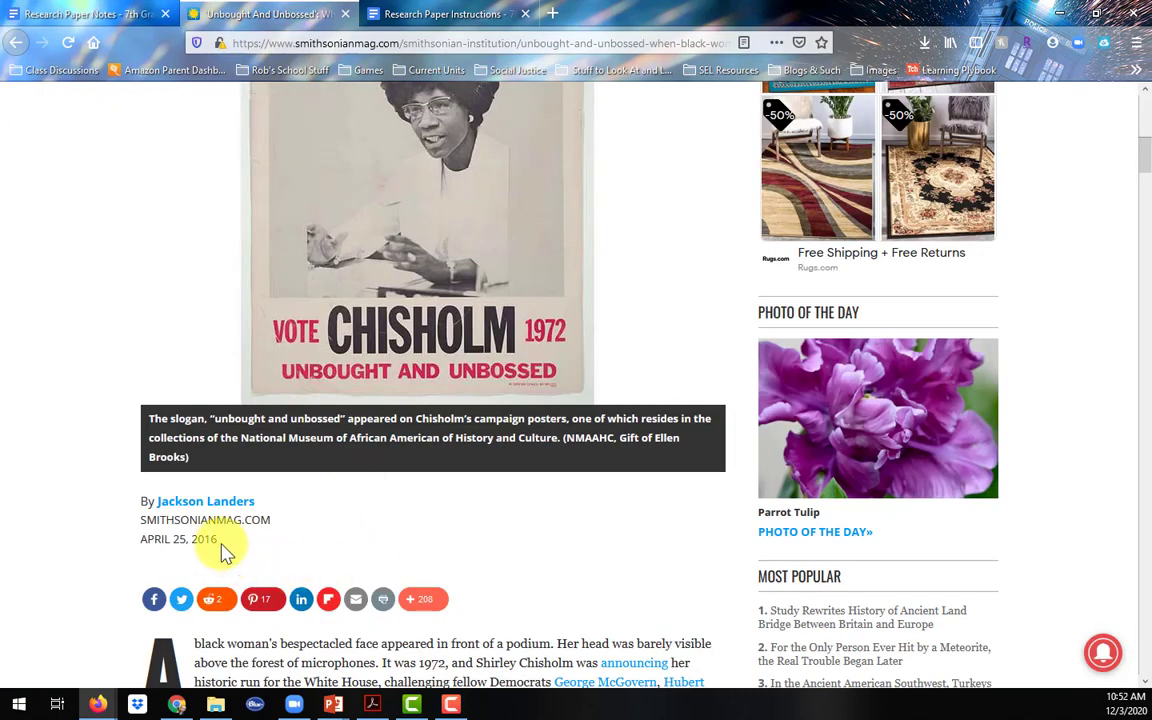
pyautogui.click(88, 12)
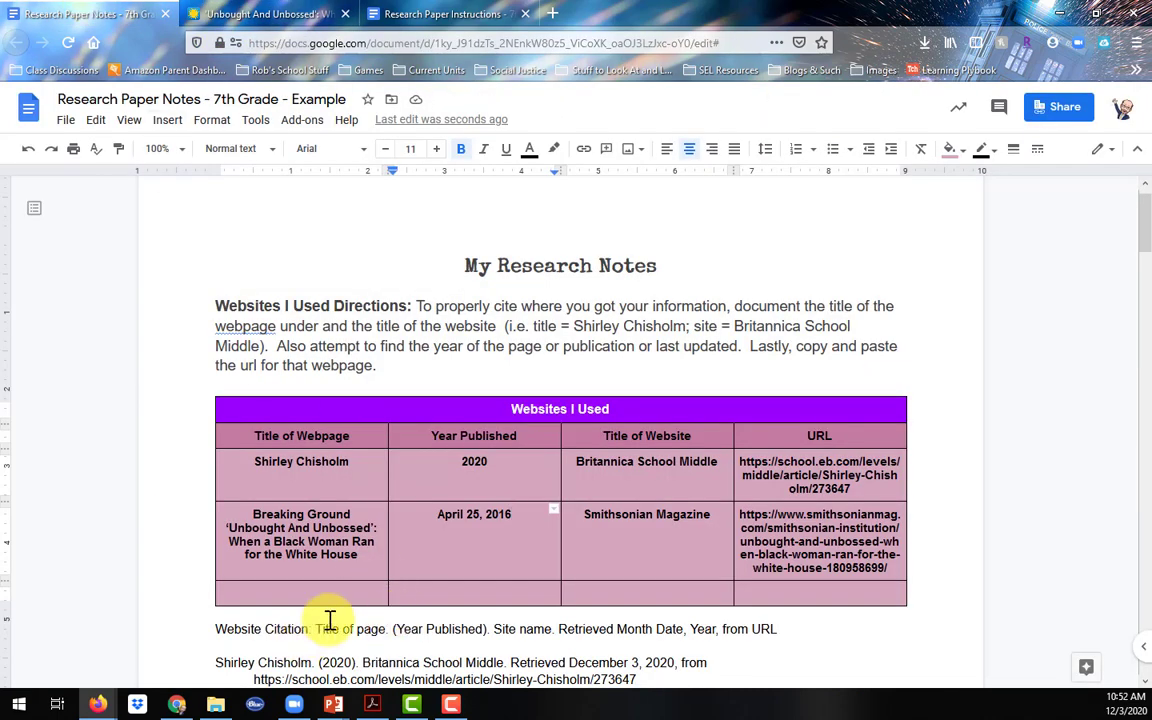
# Start a new line after the Shirley Chisholm Britannica citation below the table.
pyautogui.scroll(-3, 600, 550)
pyautogui.press('Down')
pyautogui.press('Down')
pyautogui.press('Down')
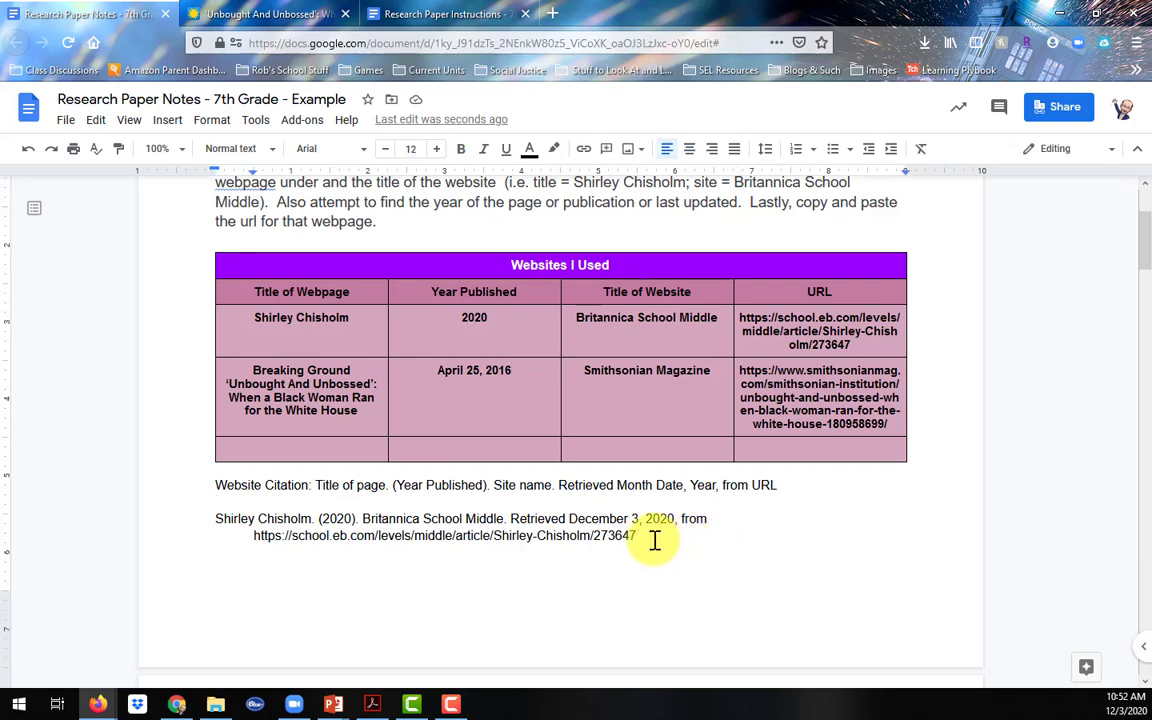
pyautogui.press('Return')
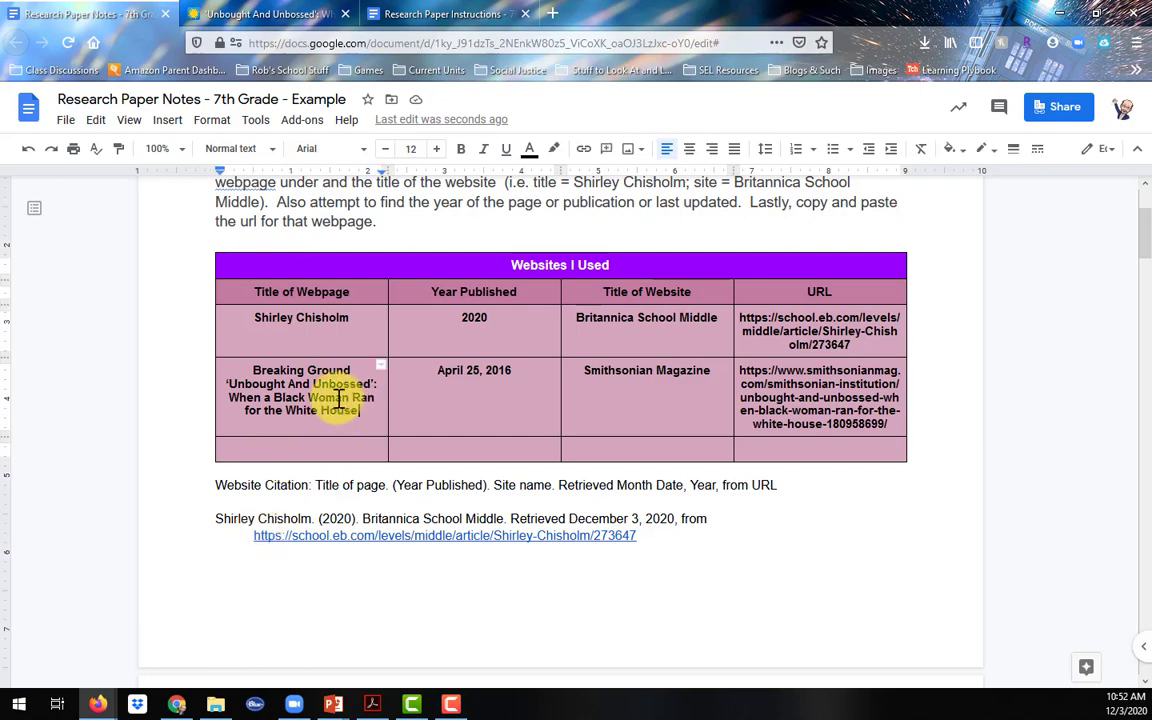
# Copy the Smithsonian article's title from the table, paste it as plain text below the Britannica citation, and join it into one line.
pyautogui.moveTo(357, 411); pyautogui.dragTo(255, 369)
pyautogui.hotkey('ctrl', 'c')
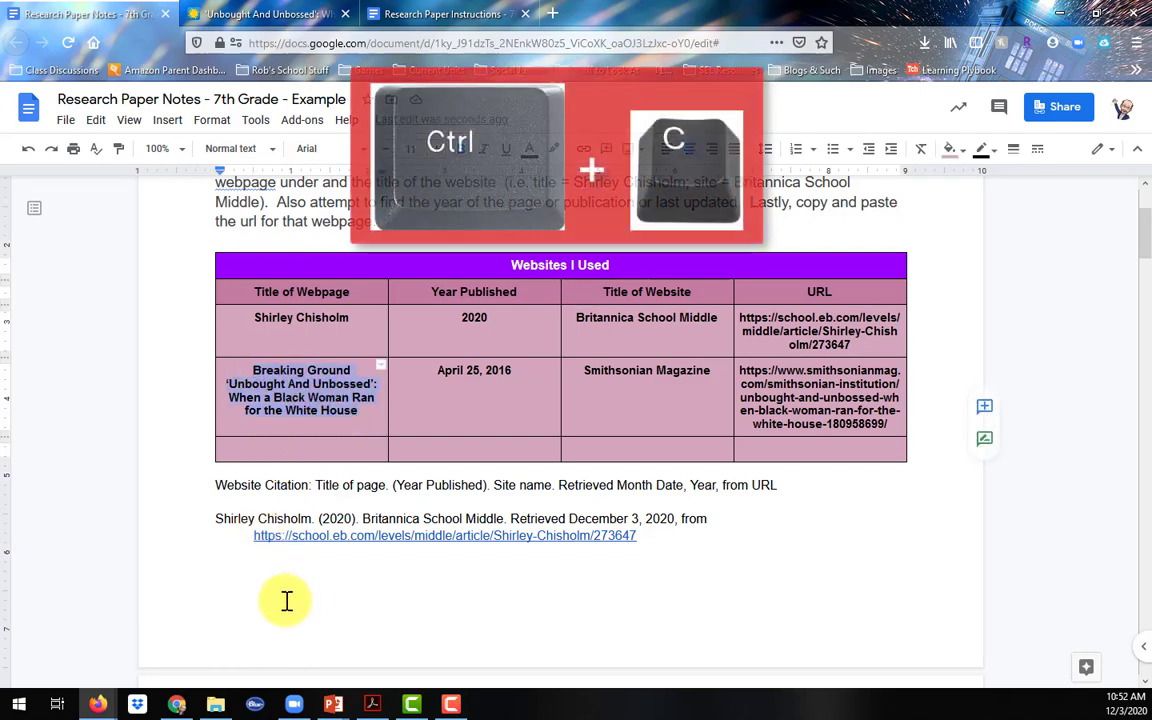
pyautogui.click(254, 588)
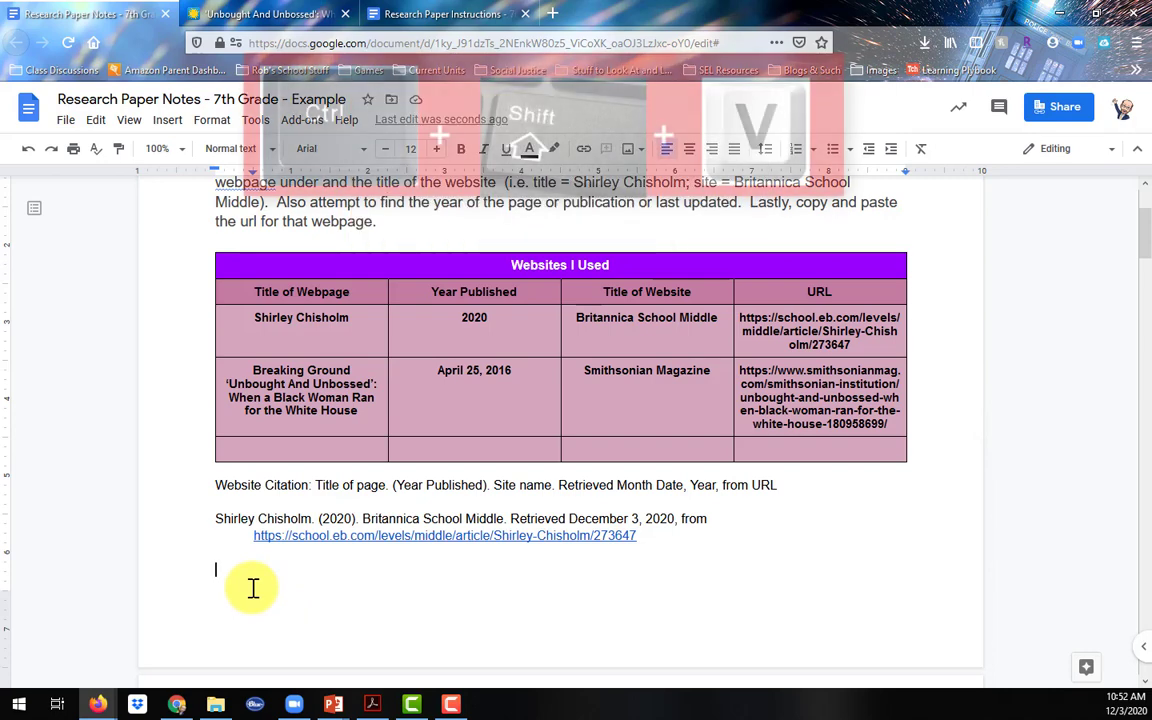
pyautogui.hotkey('ctrl', 'shift', 'v')
pyautogui.click(318, 405)
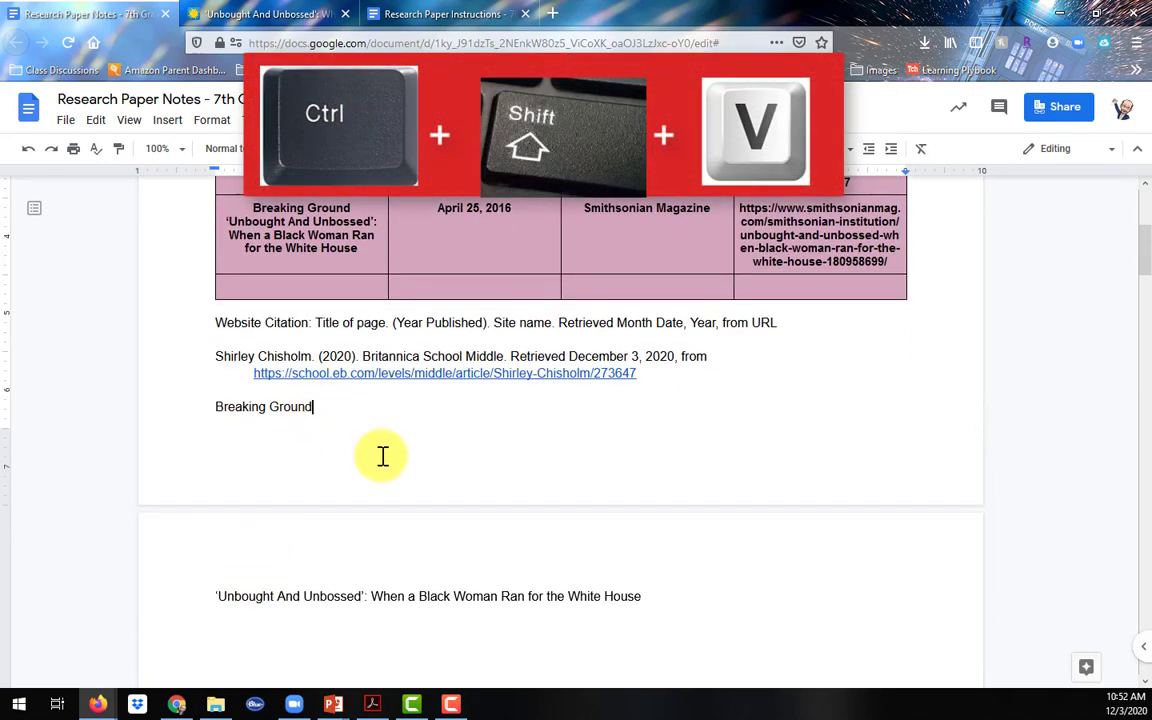
pyautogui.press('Delete')
pyautogui.press('Delete')
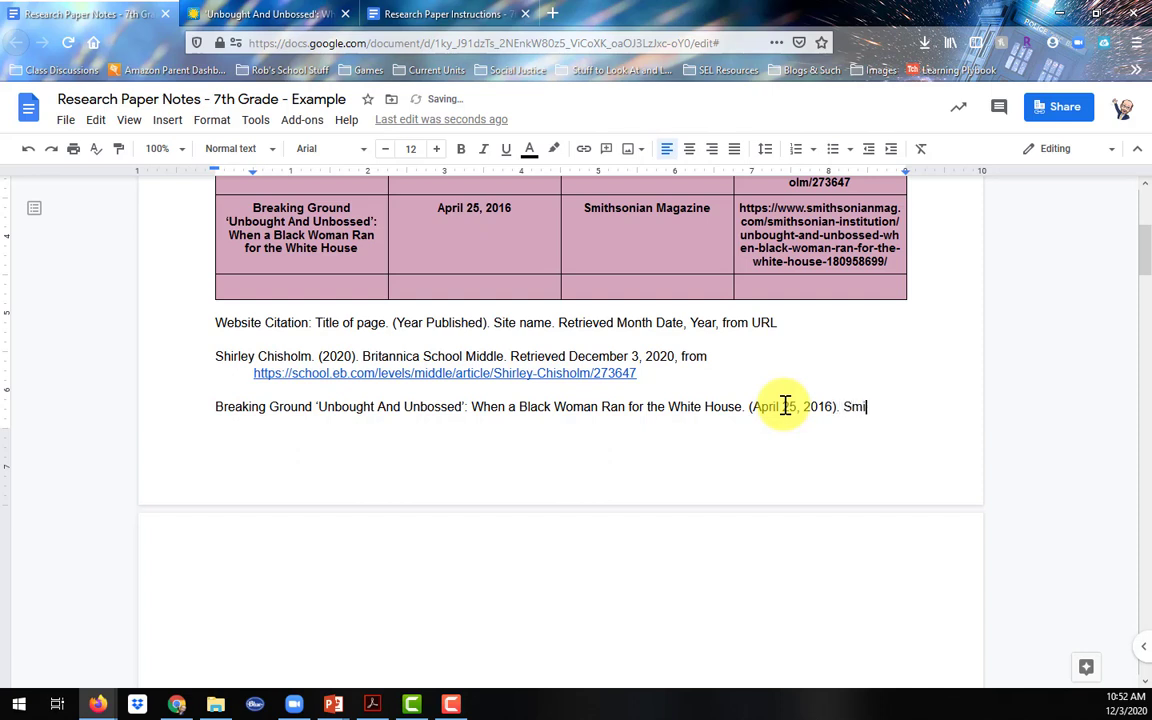
# Continue the second citation with "(April 25, 2016). Smithsonian Magazine. Retrieved December 3, 2020, from" and correct the spelling of Smithsonian.
pyautogui.write('an Ma')
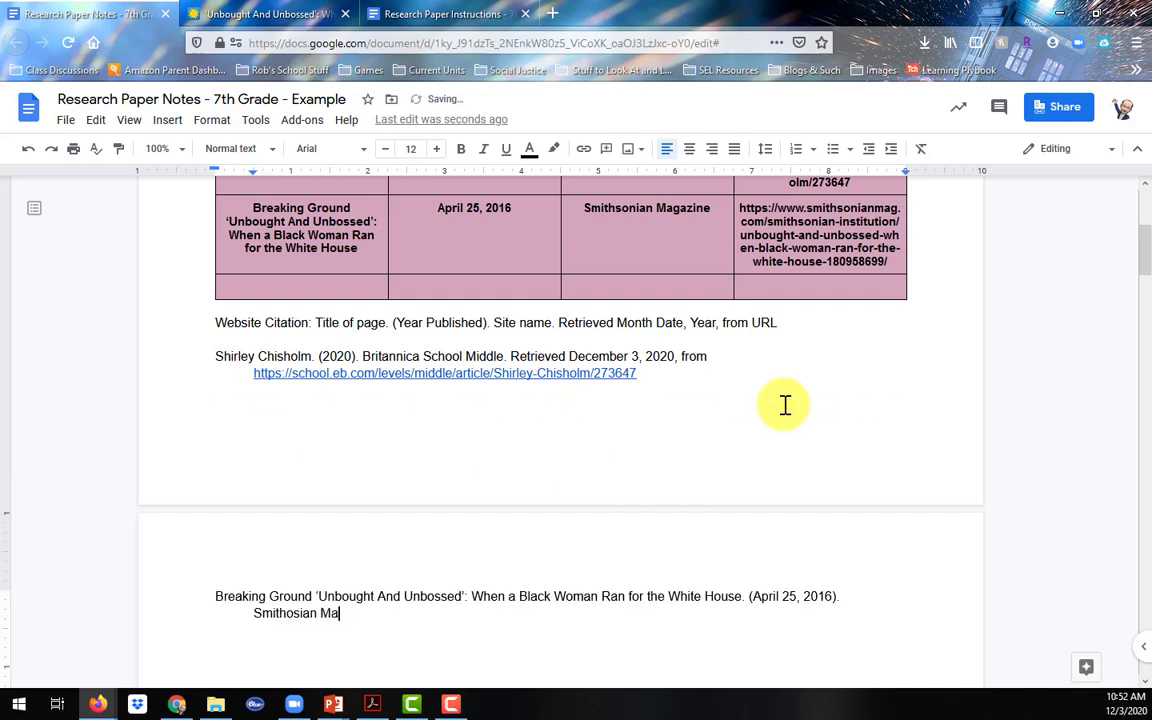
pyautogui.write('gazine')
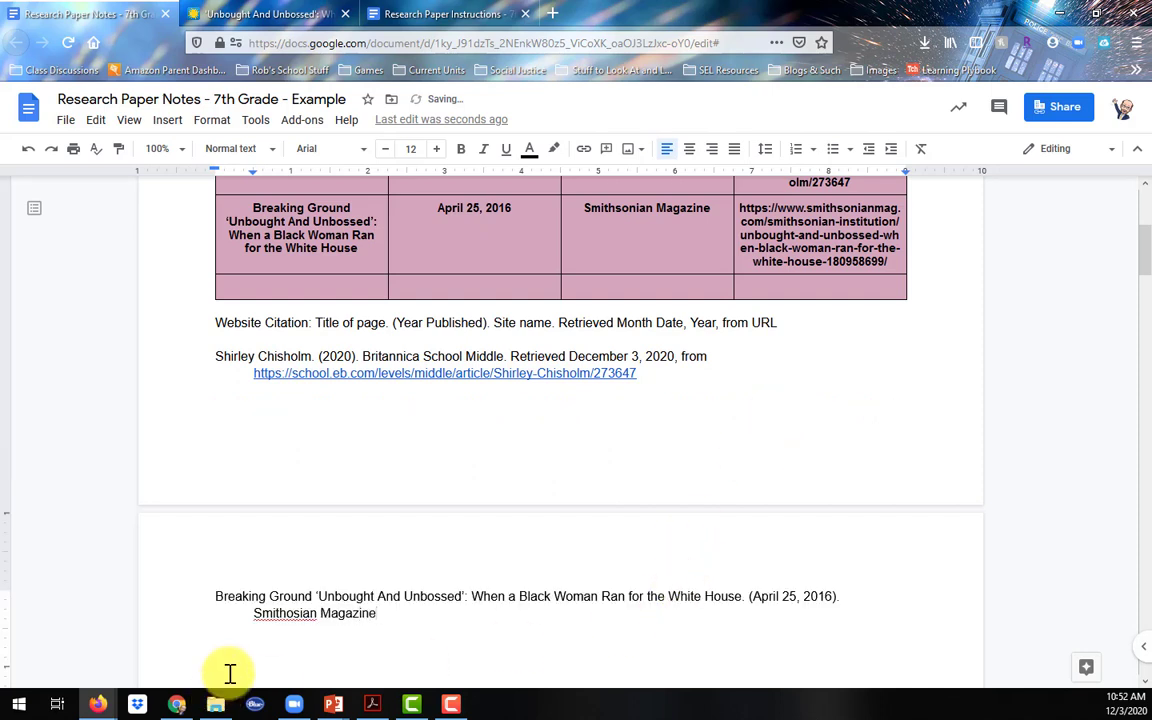
pyautogui.rightClick(270, 613)
pyautogui.click(345, 439)
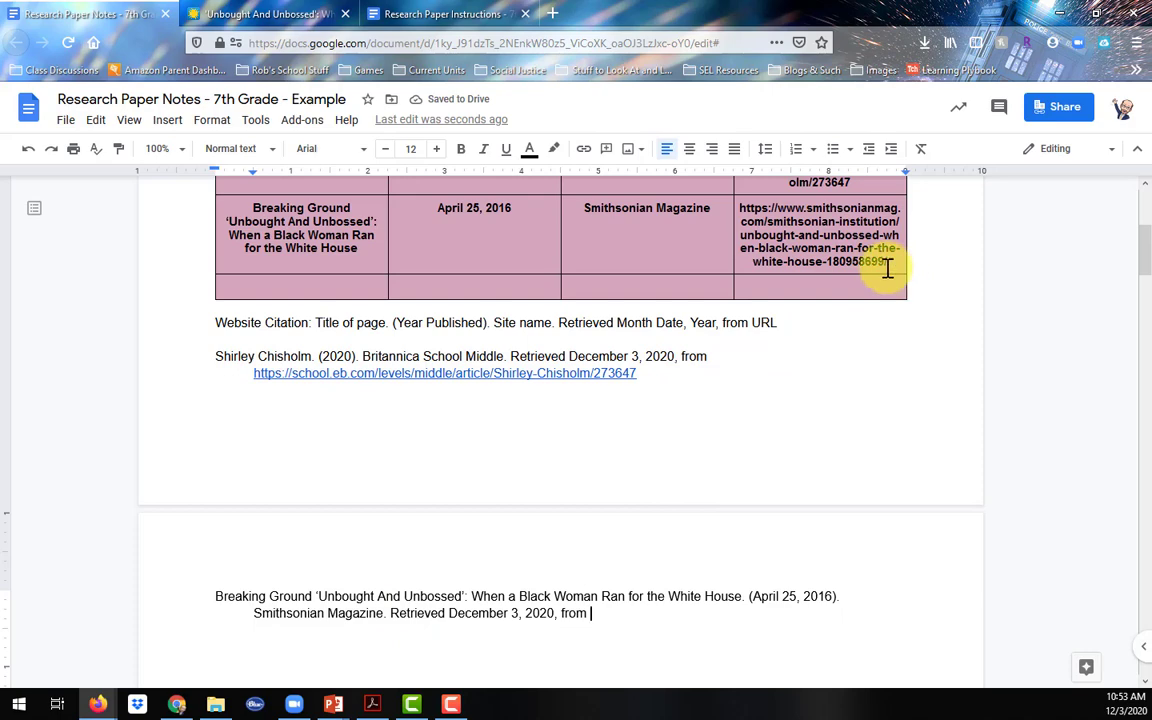
# Copy the Smithsonian article's web address from the table and paste it as plain text at the end of the second citation.
pyautogui.moveTo(890, 261); pyautogui.dragTo(728, 195)
pyautogui.hotkey('ctrl', 'c')
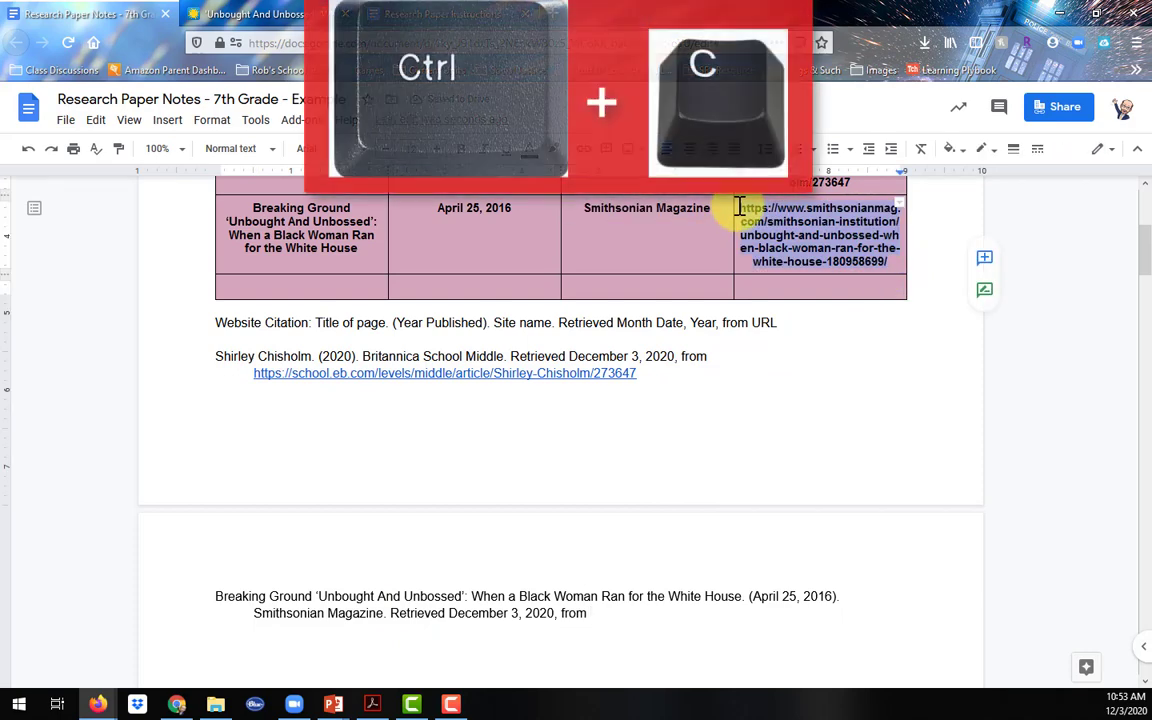
pyautogui.click(630, 620)
pyautogui.hotkey('ctrl', 'shift', 'v')
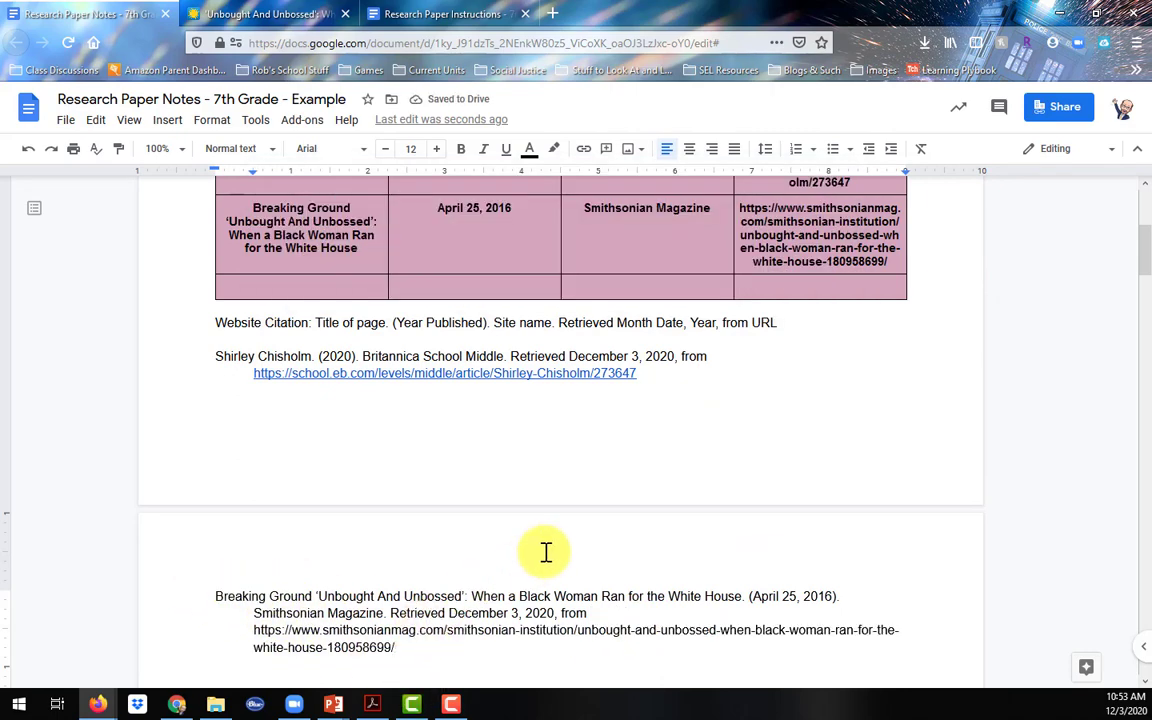
pyautogui.scroll(3, 548, 550)
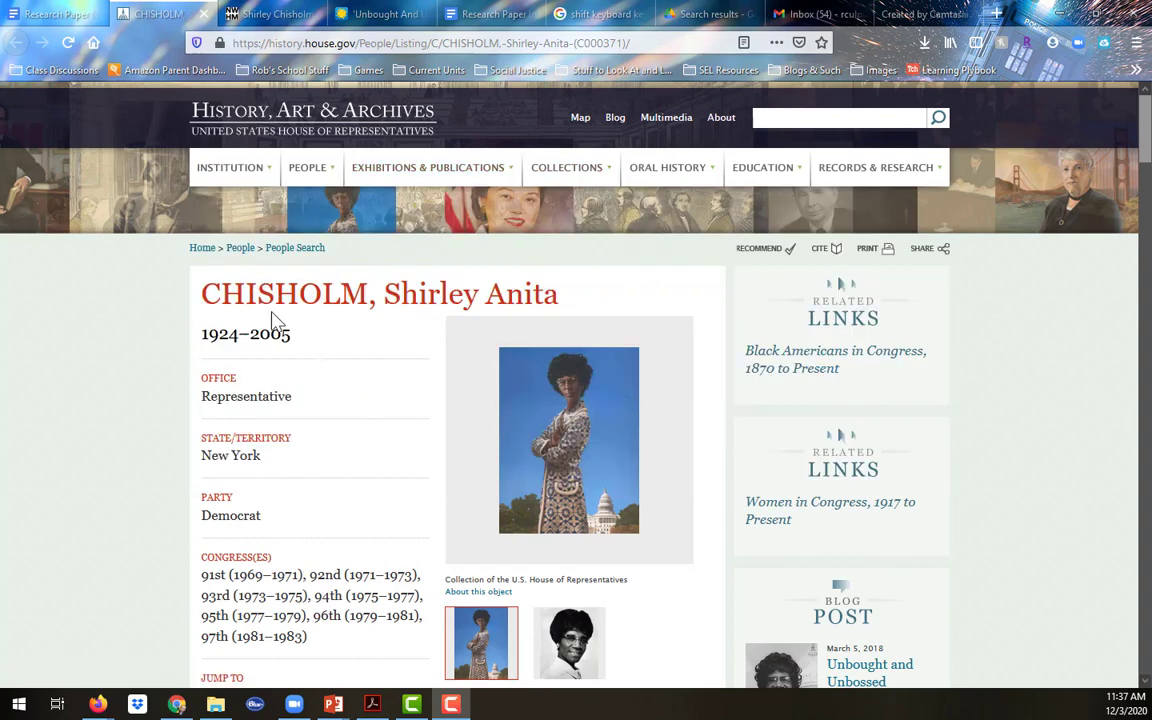
# Look through the whole House of Representatives History, Art & Archives page on Shirley Chisholm for a publication date.
pyautogui.scroll(-5, 350, 352)
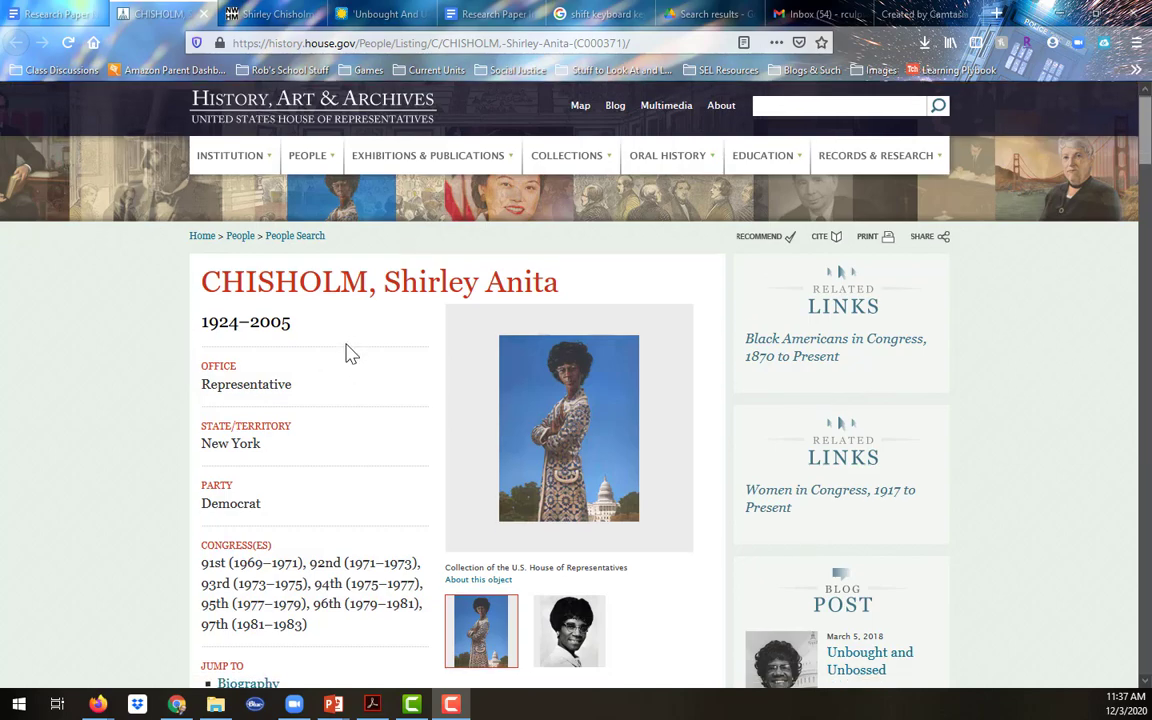
pyautogui.scroll(-7, 350, 352)
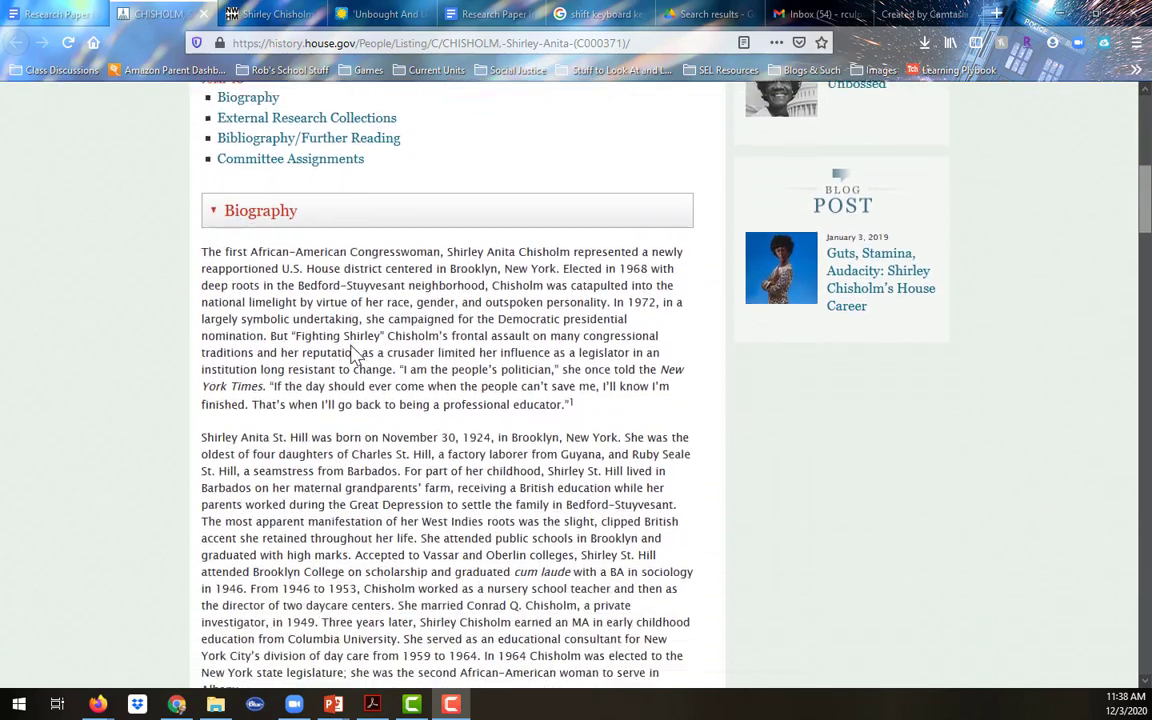
pyautogui.scroll(-20, 350, 347)
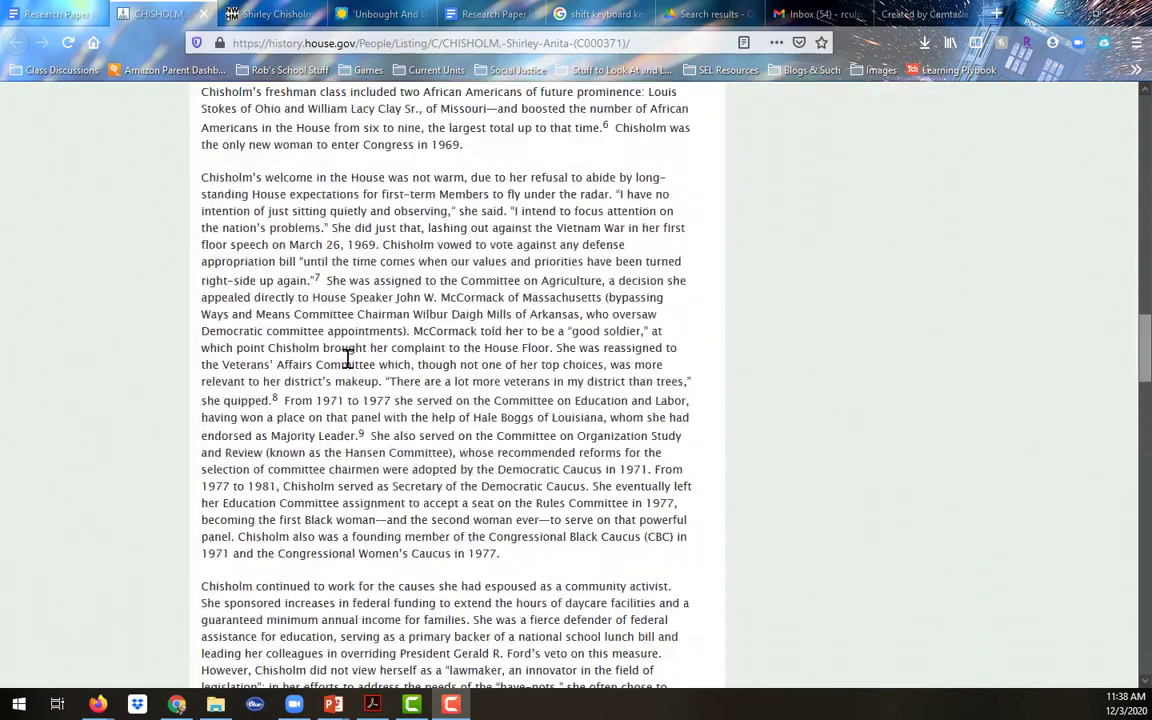
pyautogui.scroll(-10, 371, 405)
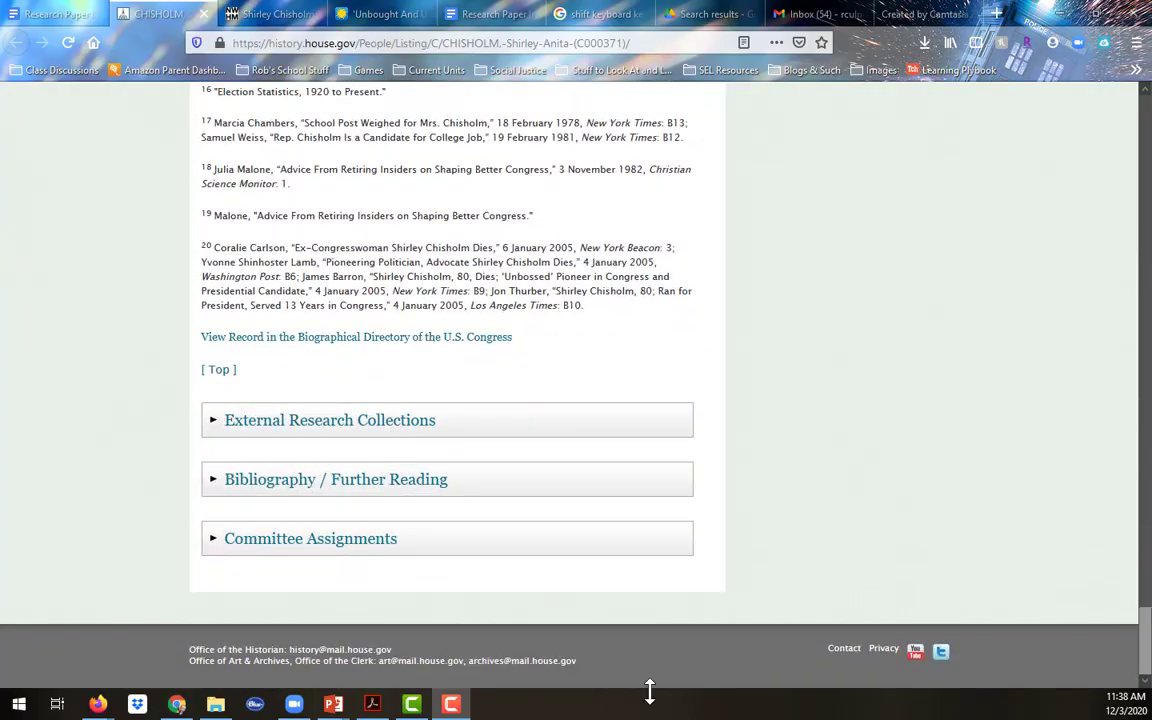
pyautogui.scroll(20, 501, 548)
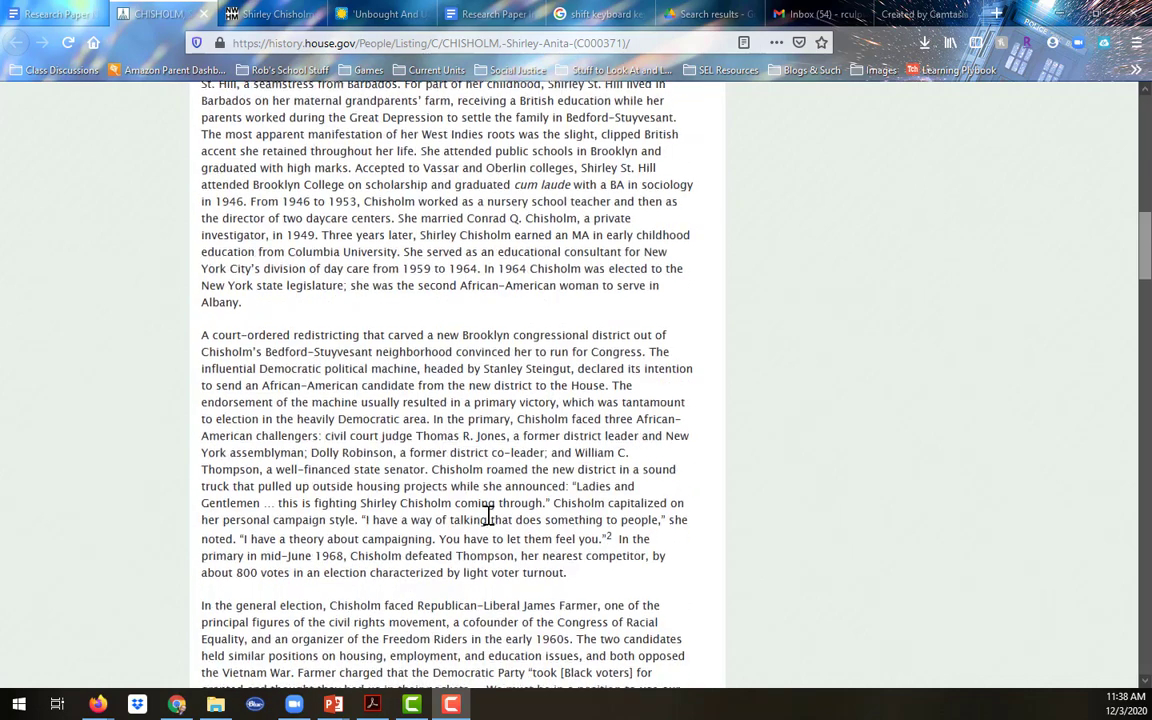
pyautogui.scroll(10, 488, 515)
pyautogui.scroll(5, 488, 515)
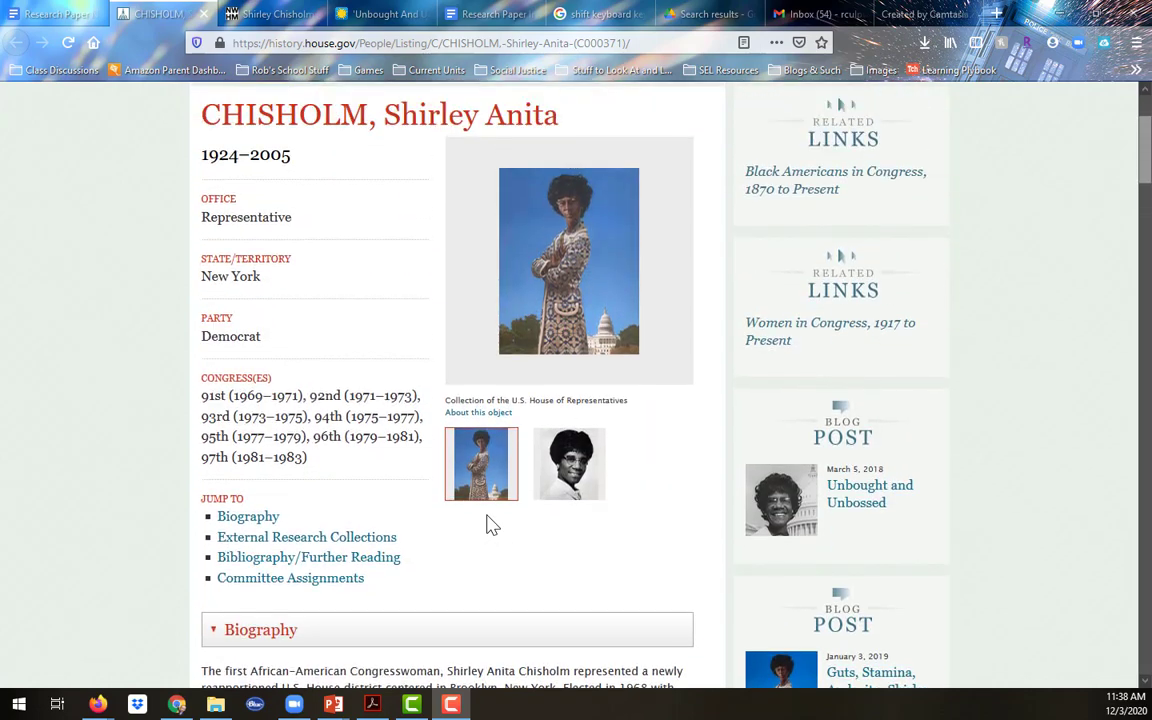
# Return to the research notes and select "n.d." in the Year Published cell of the History, Art & Archives entry.
pyautogui.click(62, 14)
pyautogui.click(433, 445)
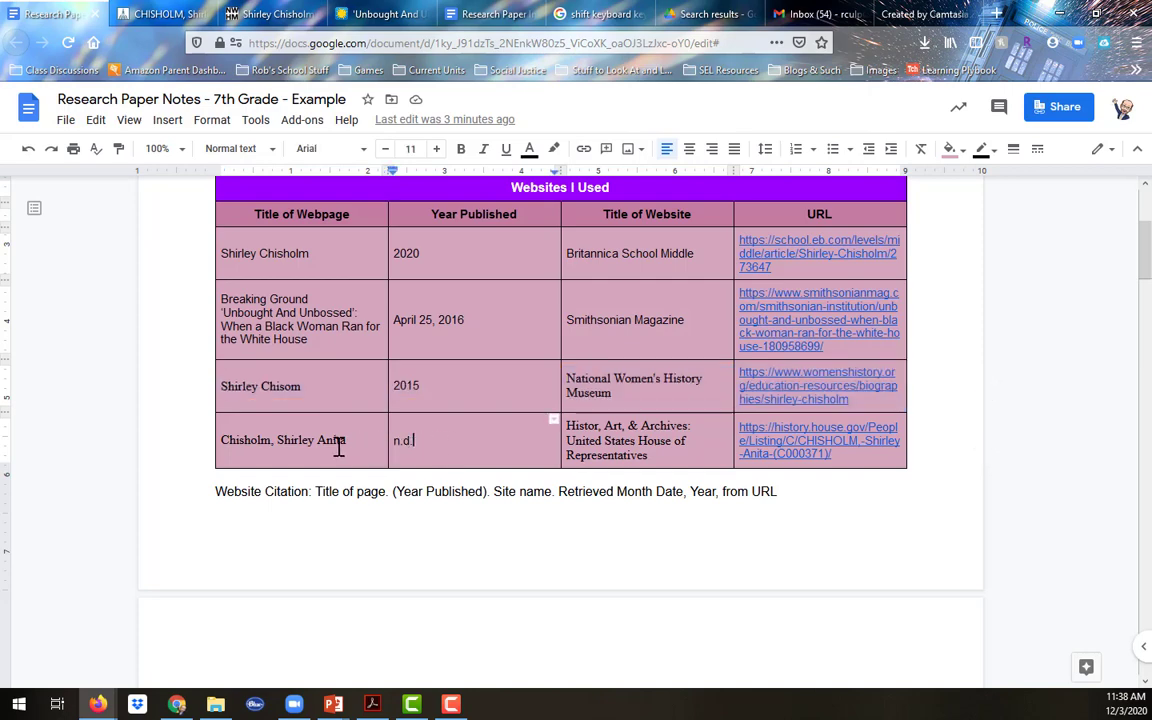
pyautogui.tripleClick(418, 446)
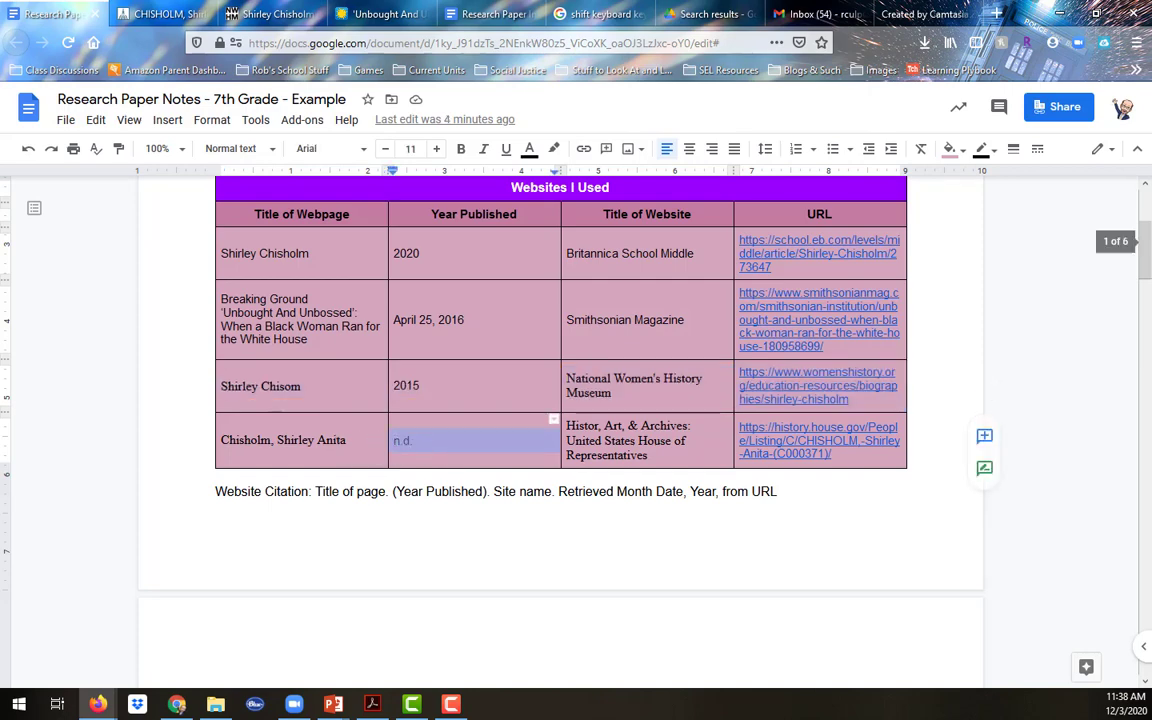